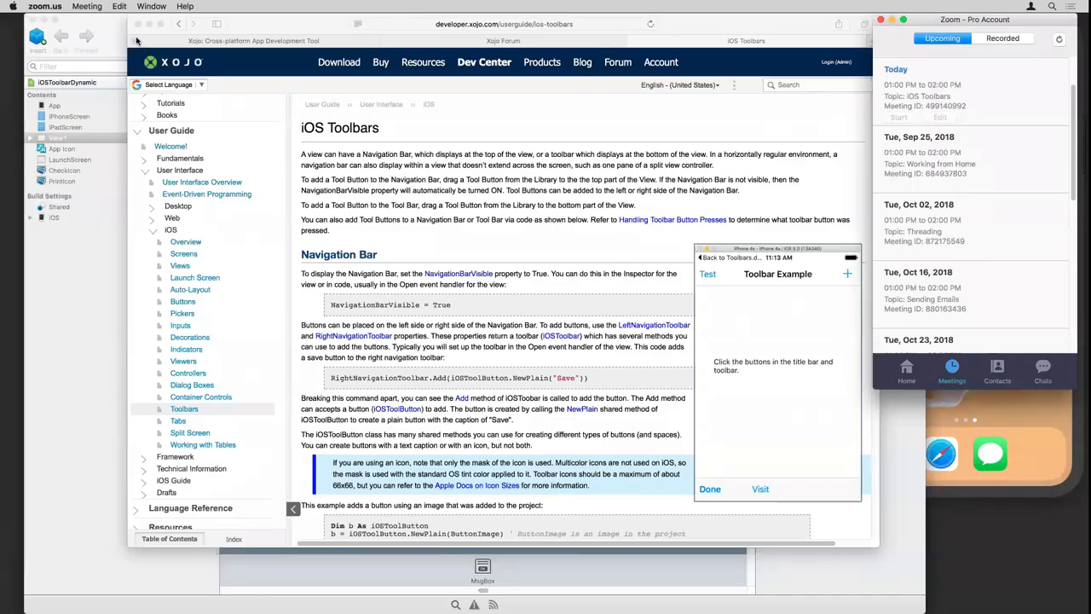
Step: Start a new iOS project named iOSToolbar from the File menu
click(120, 30)
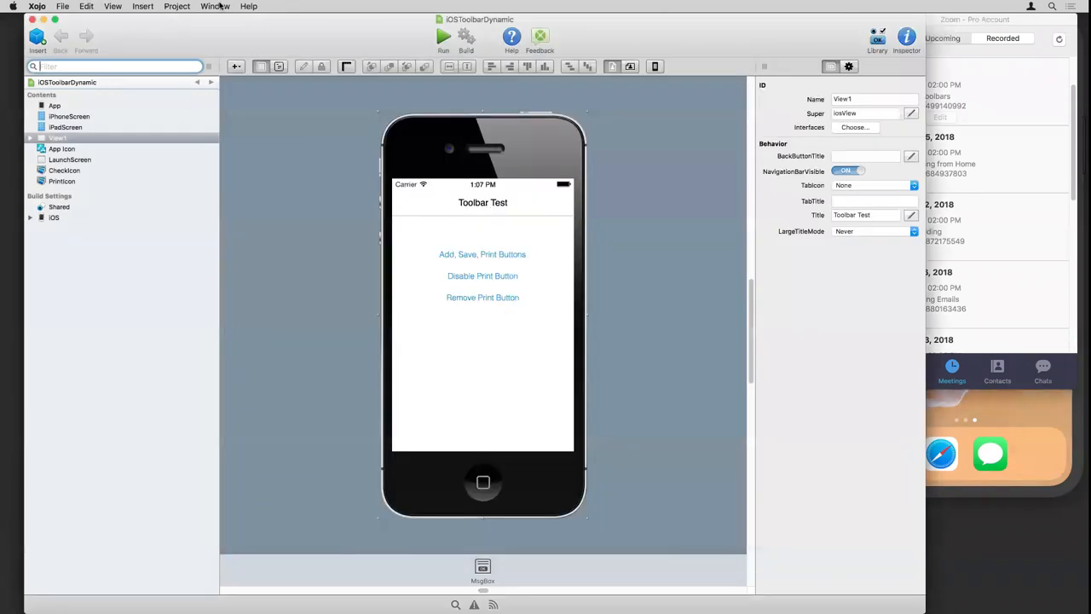
click(215, 6)
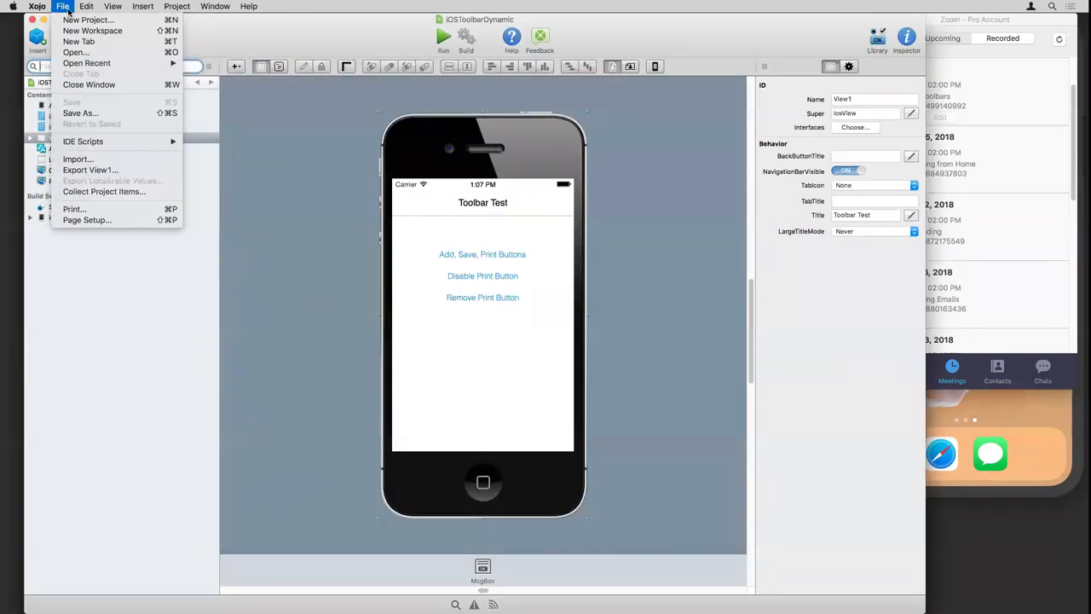
click(88, 20)
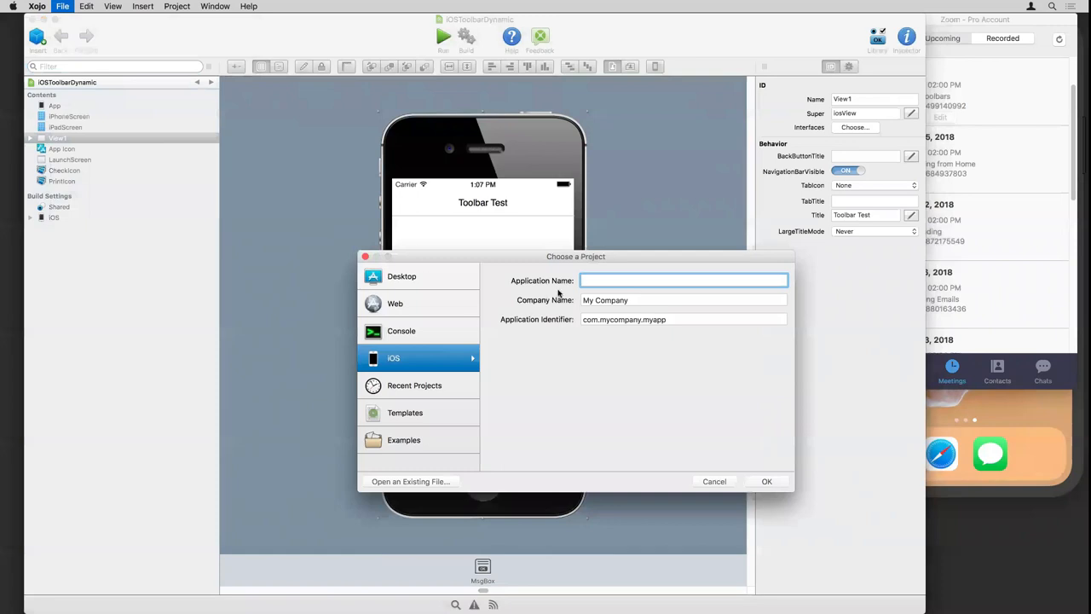
text(iOST)
text(oolbar)
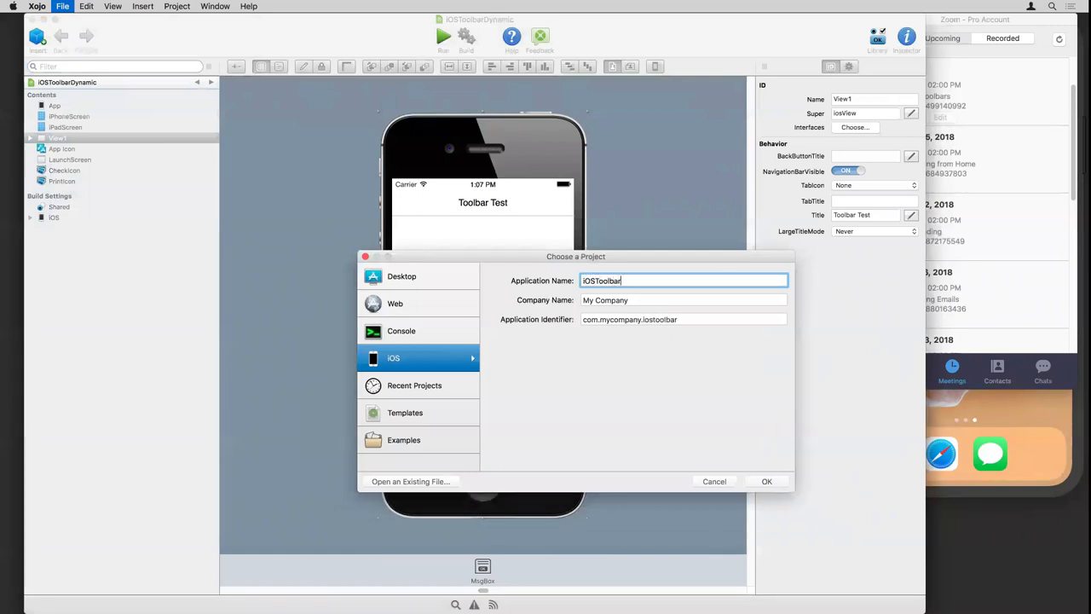
key(Return)
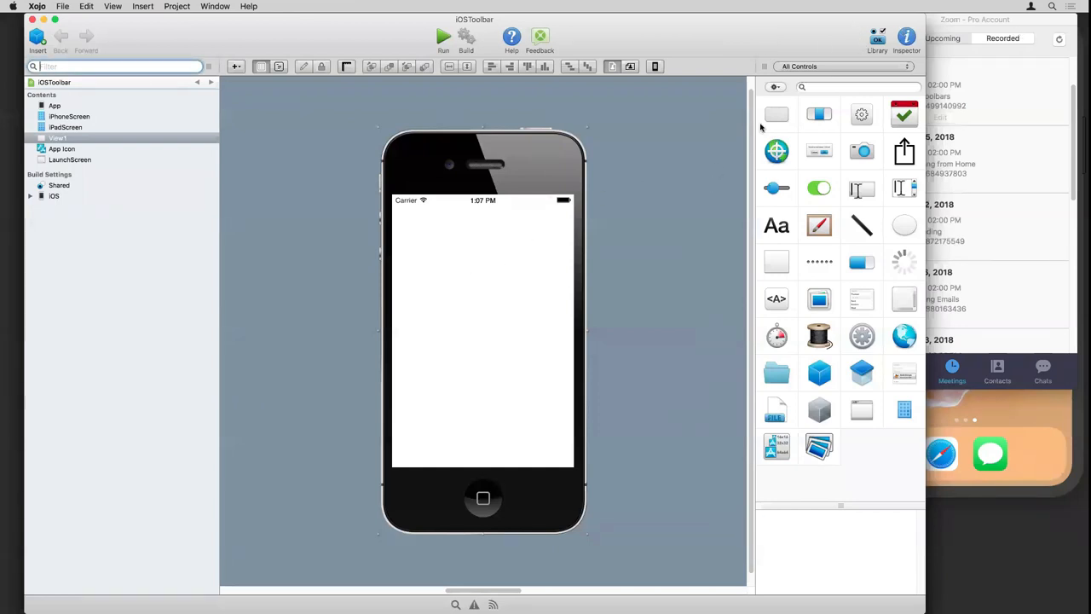
Step: Turn NavigationBarVisible on for View1 and drop tool buttons on both sides of the navigation bar
click(907, 37)
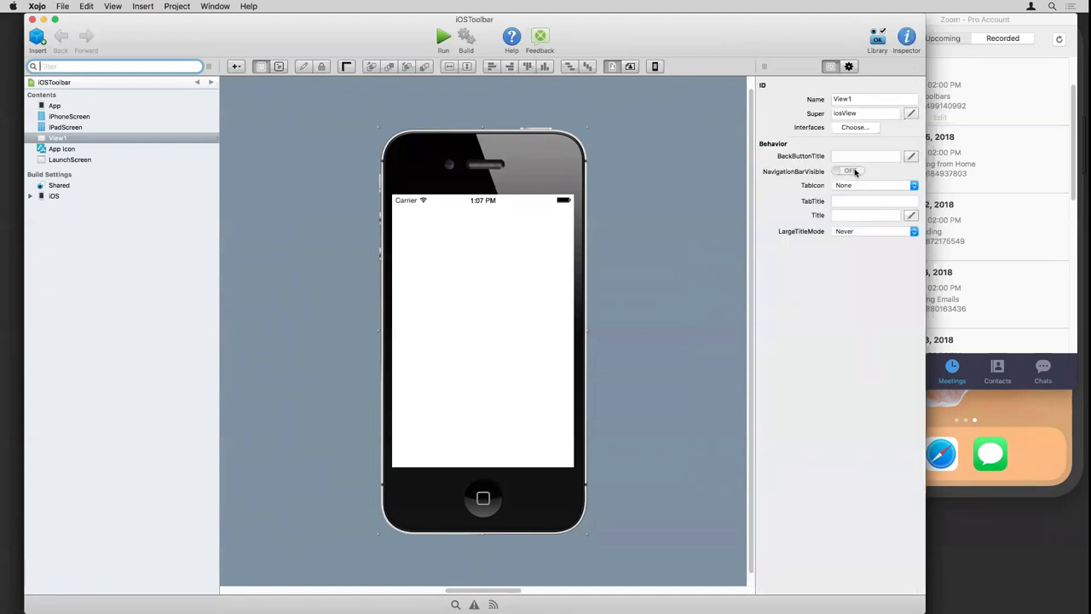
click(857, 171)
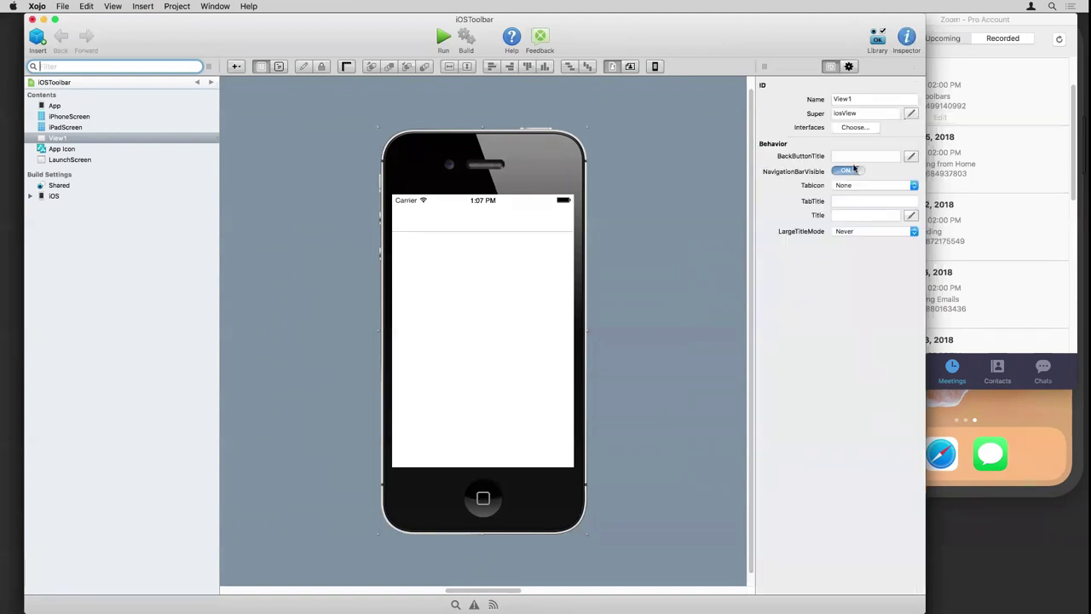
click(878, 41)
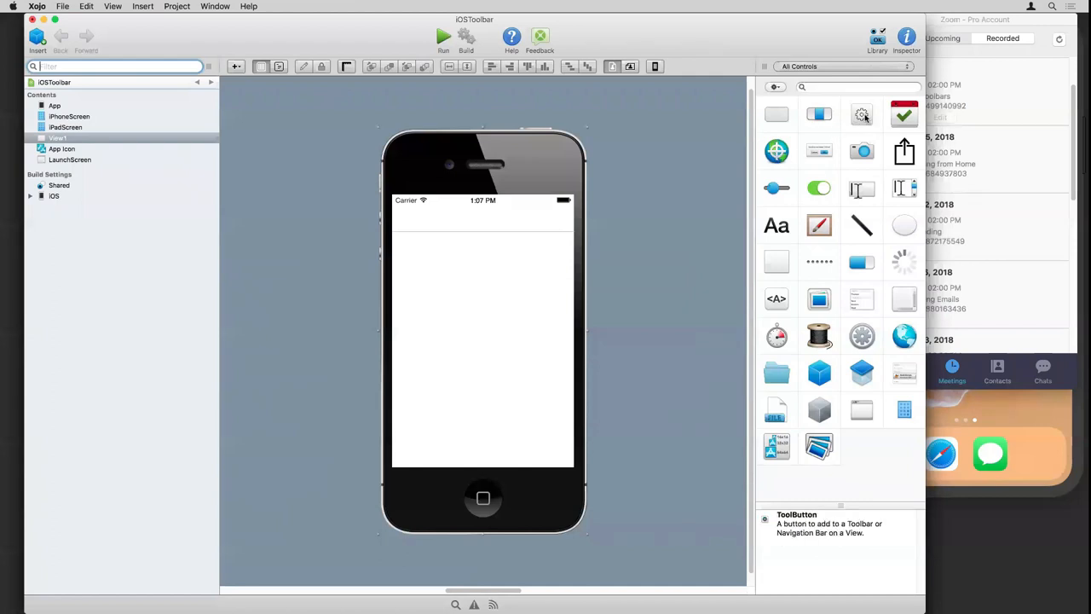
mouse_move(864, 117)
mouse_down()
mouse_move(464, 228)
mouse_move(409, 225)
mouse_up()
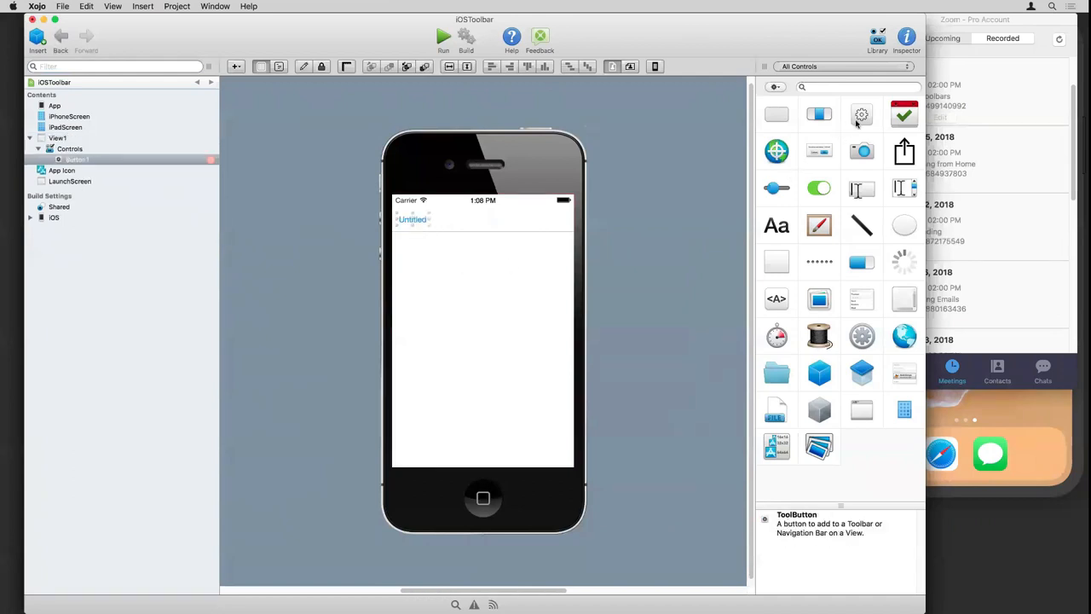
drag(864, 116, 560, 224)
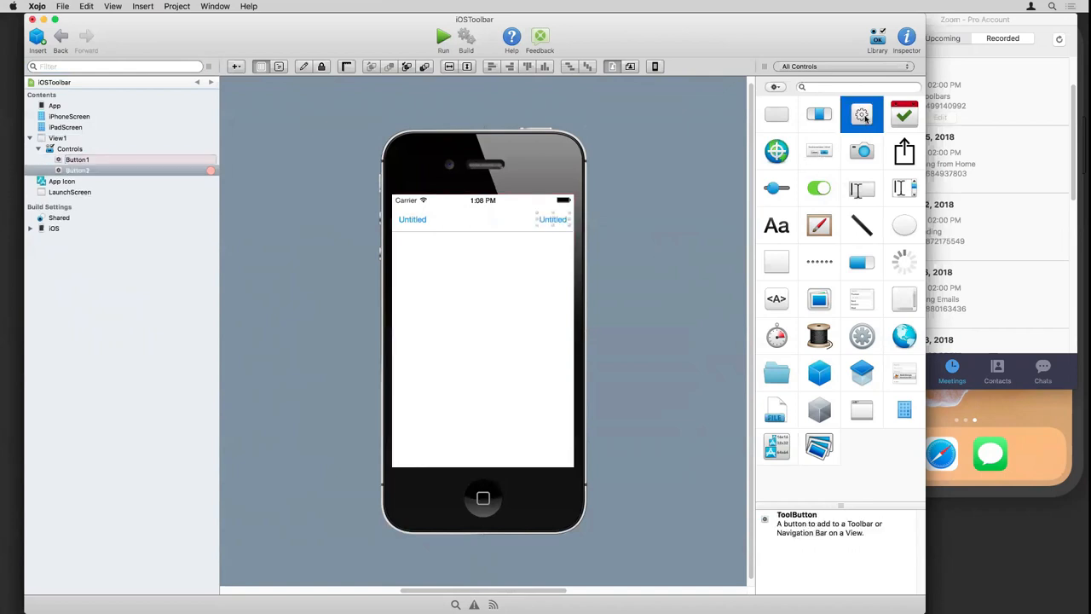
Step: Drop three more tool buttons from the Library onto the bottom toolbar
drag(862, 114, 408, 462)
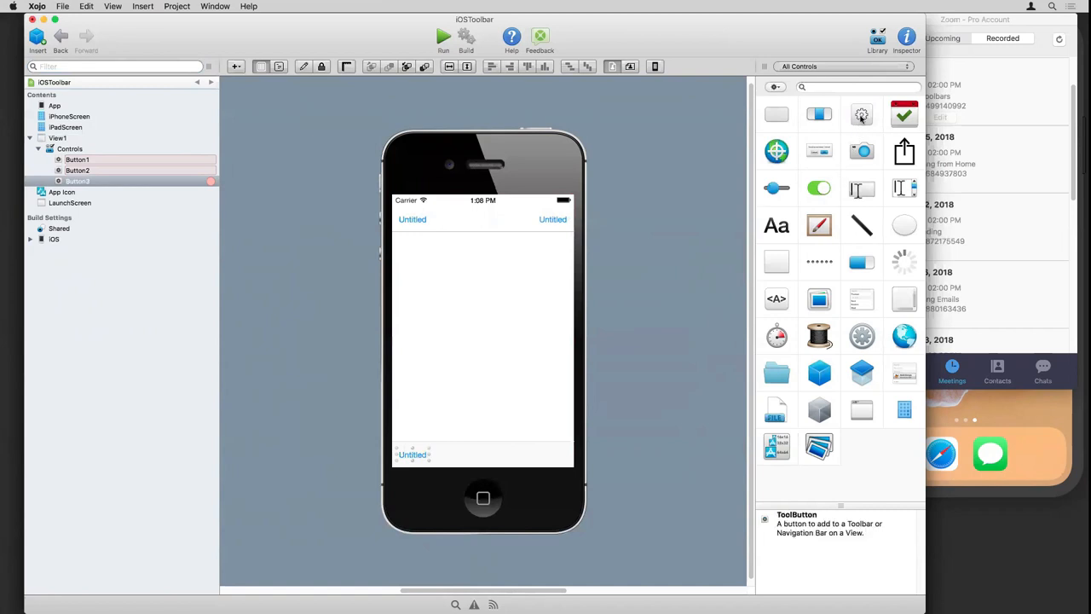
drag(861, 114, 455, 461)
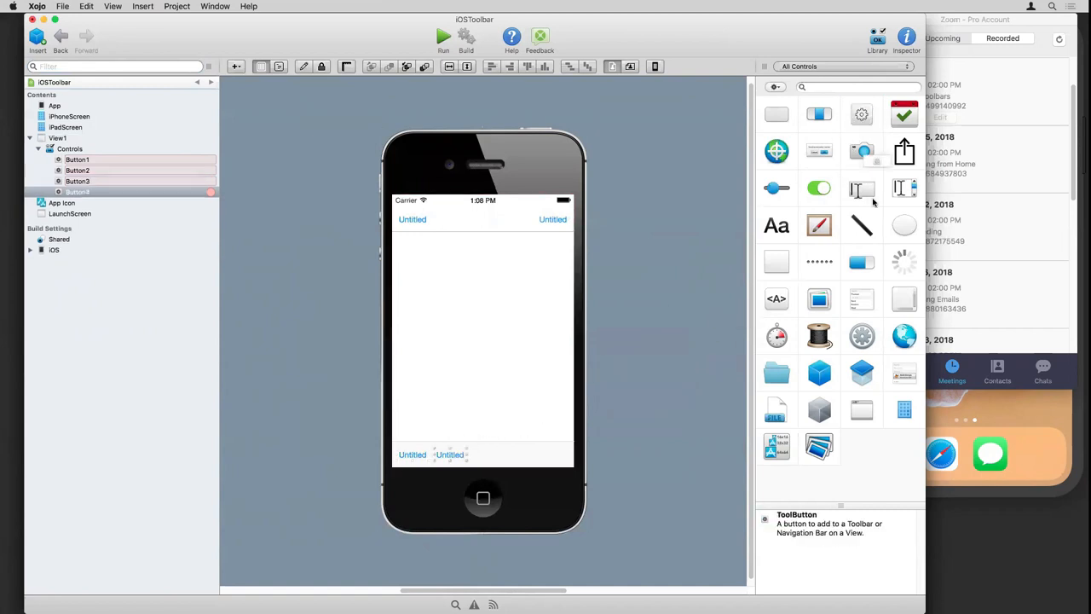
drag(862, 189, 490, 459)
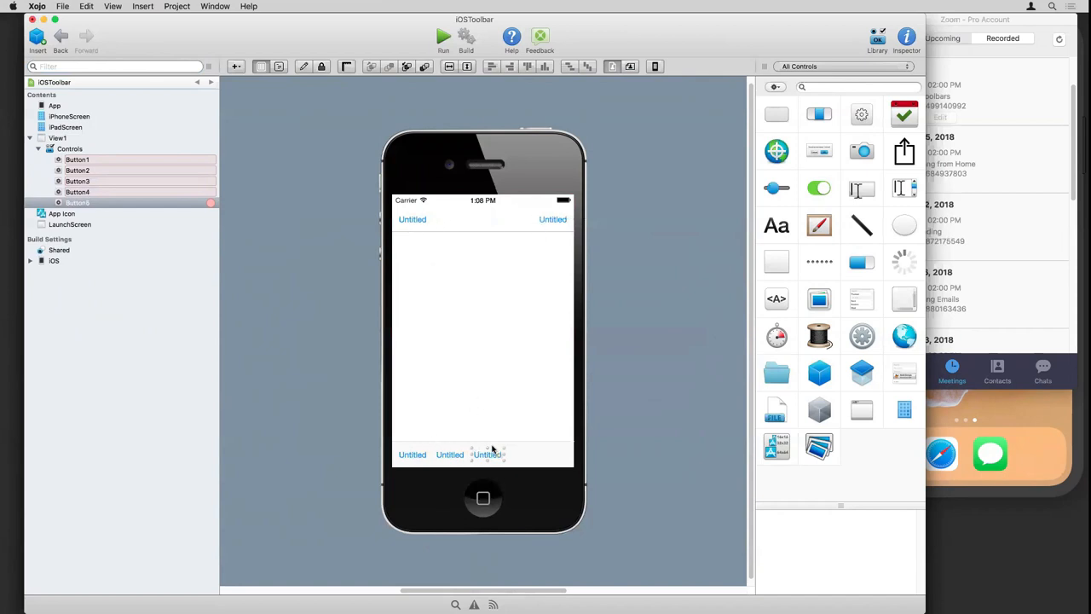
Step: Make the top-left navigation bar button, Button1, a Done button
click(906, 37)
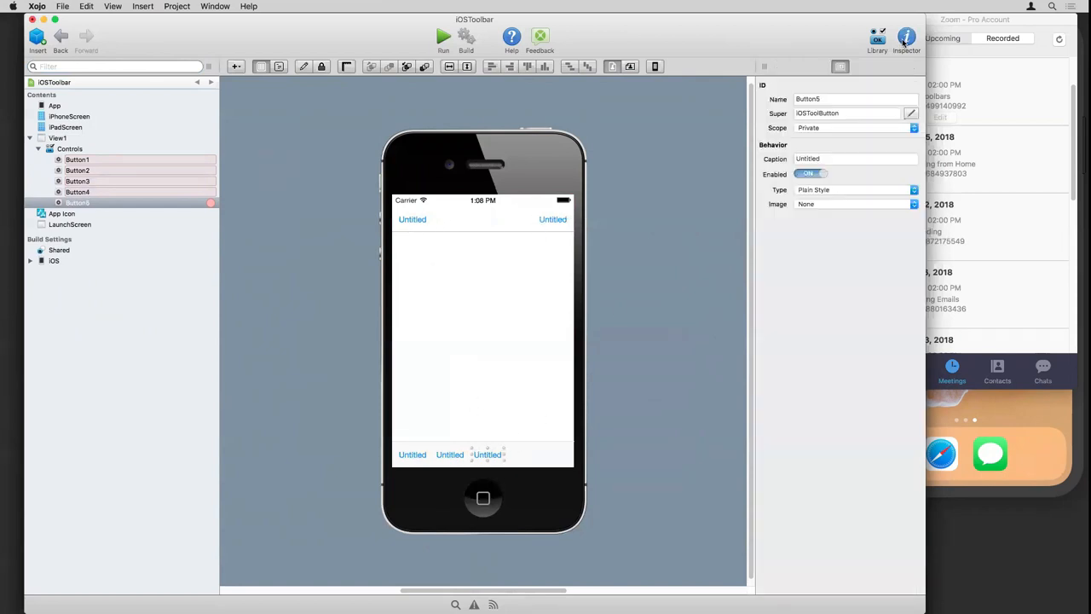
click(413, 219)
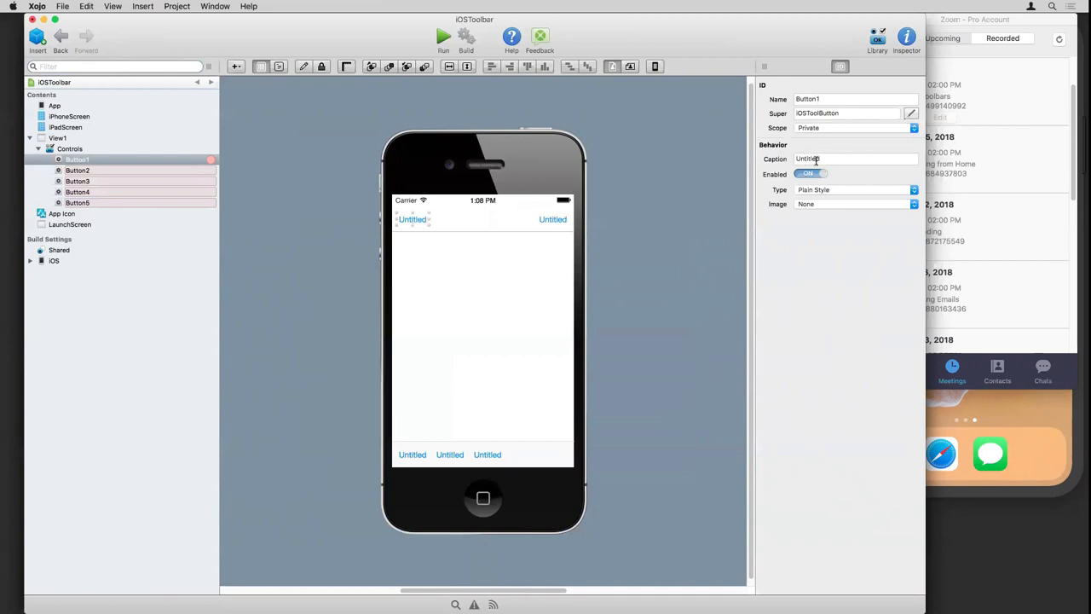
click(825, 191)
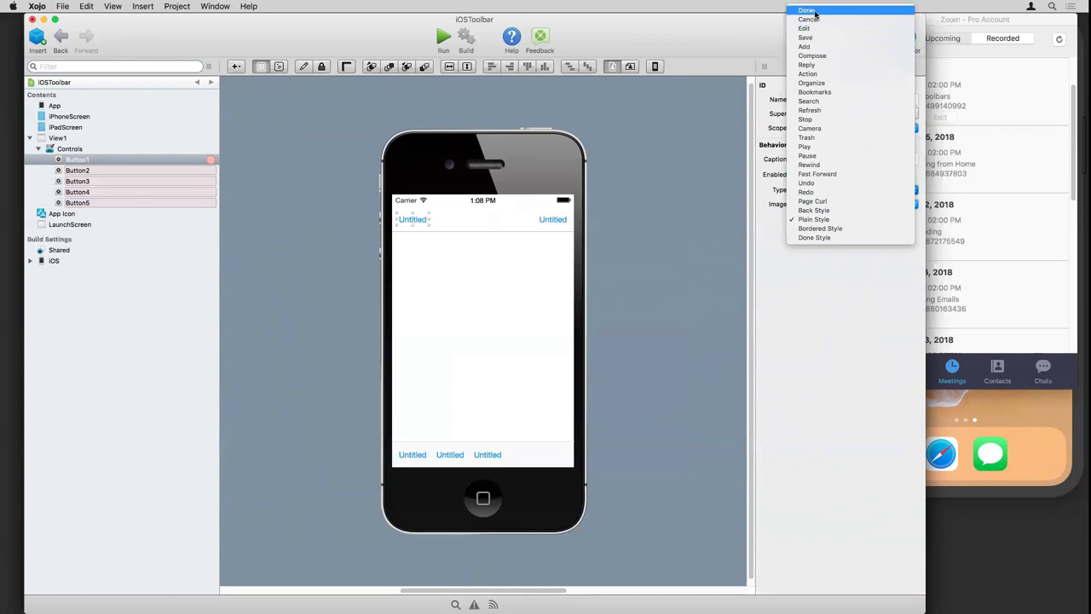
click(815, 12)
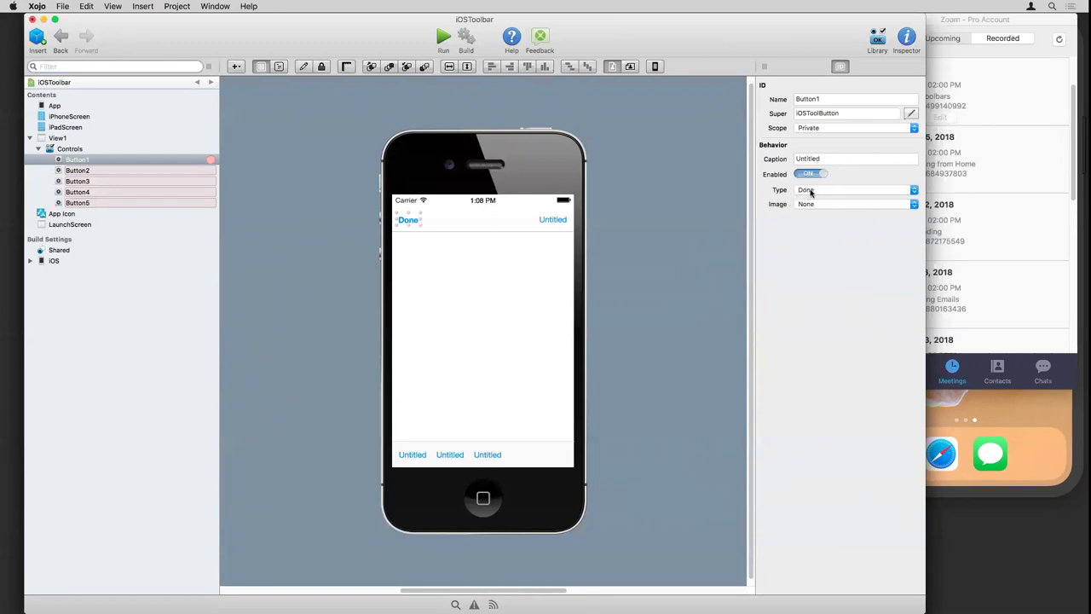
click(815, 190)
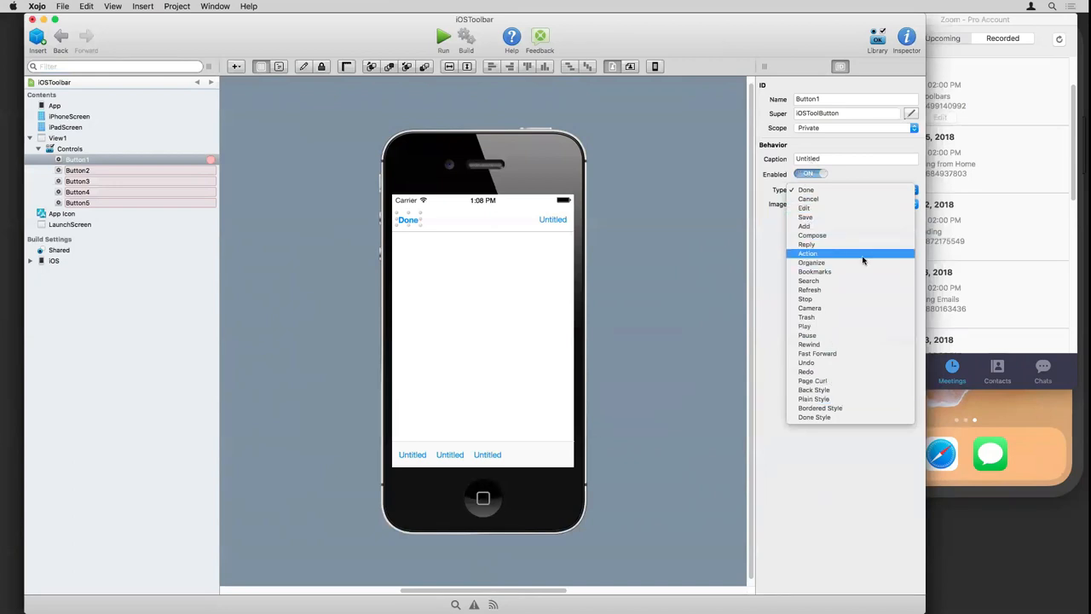
click(552, 222)
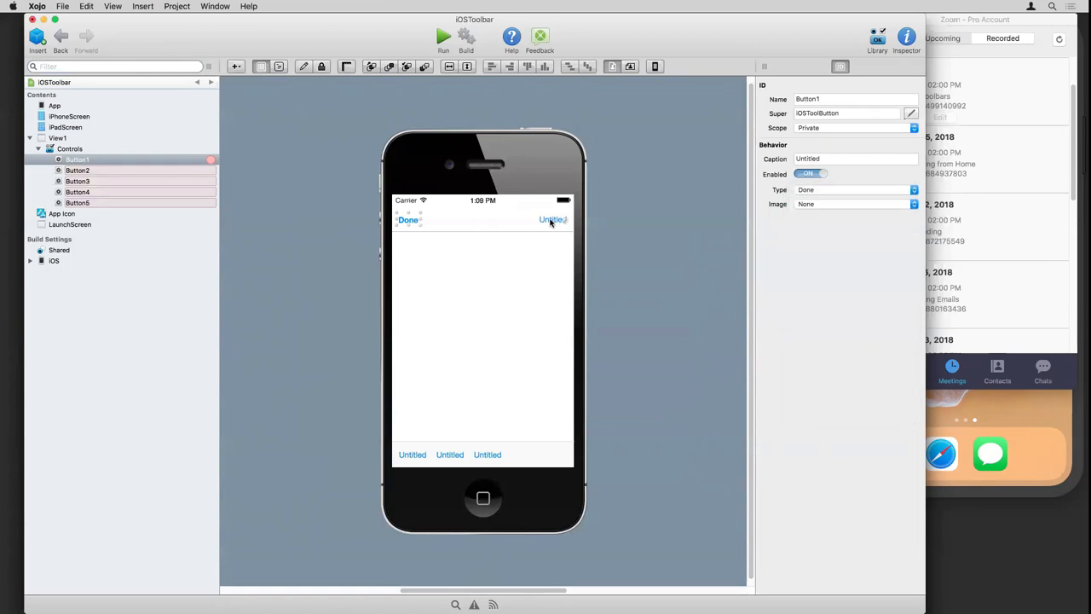
Step: Make the top-right Button2 a Save button, then change it to an Add button
click(552, 222)
click(808, 189)
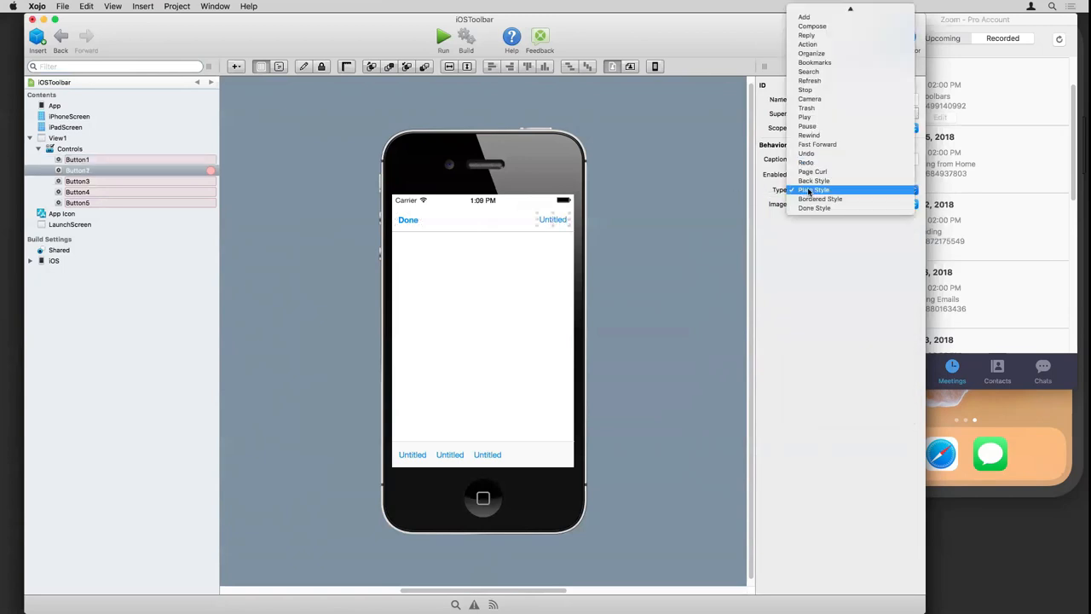
scroll(820, 162, up, 2)
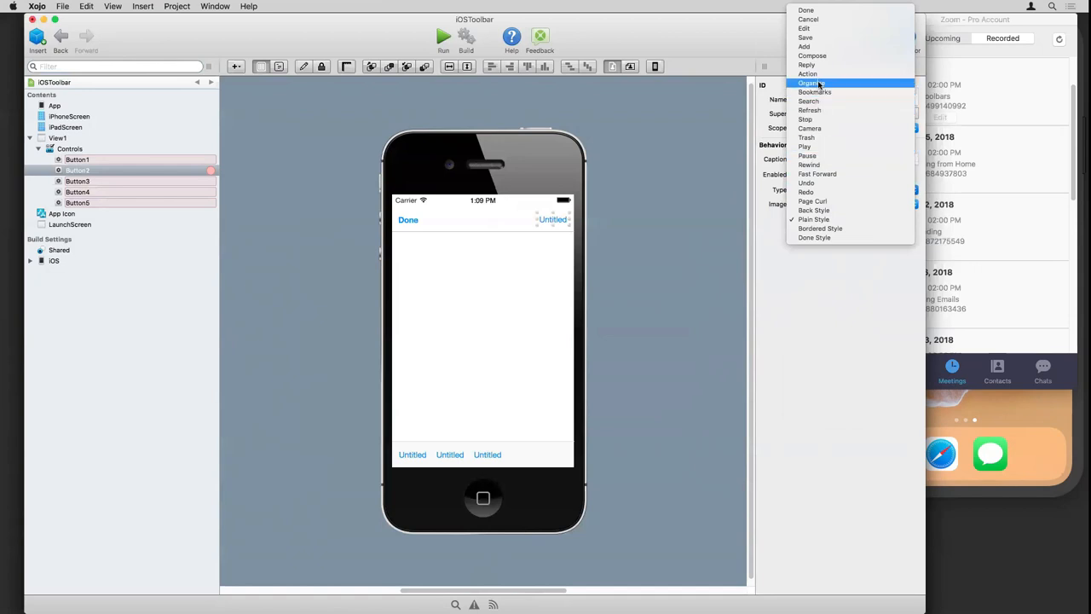
click(812, 39)
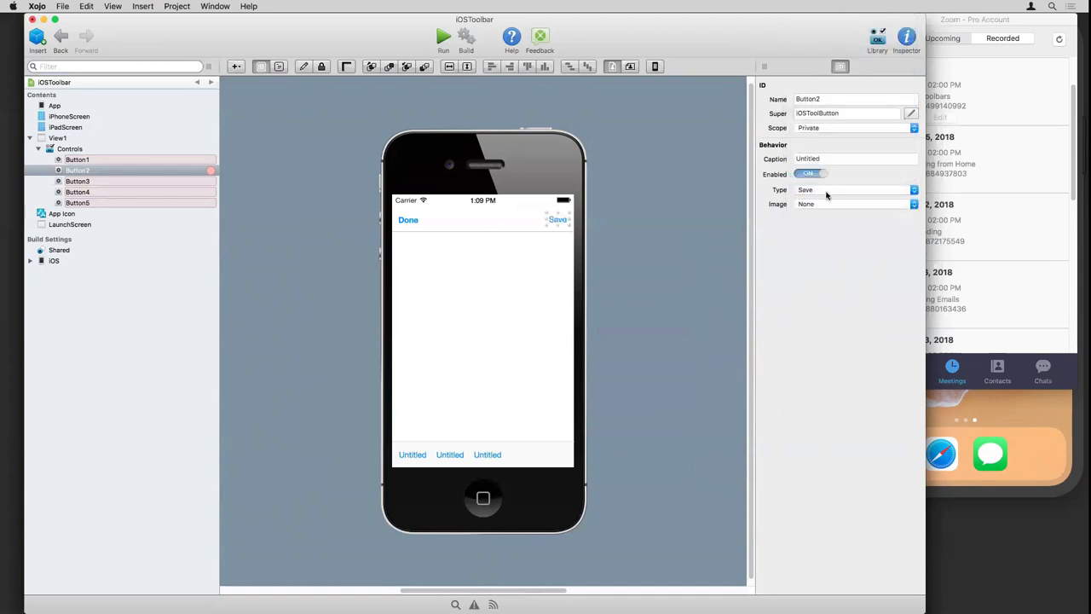
click(827, 189)
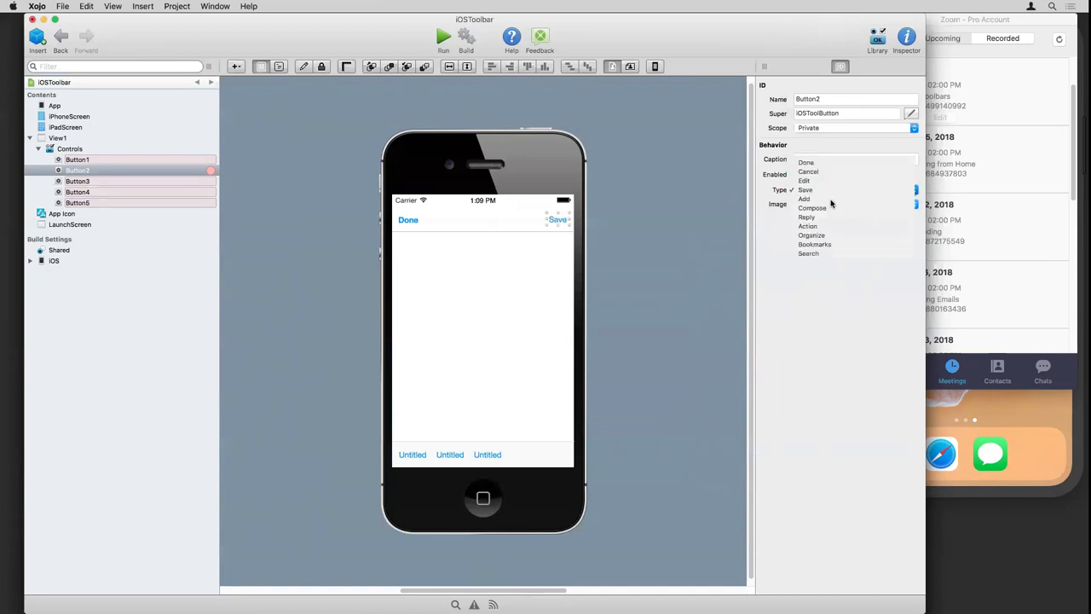
click(818, 198)
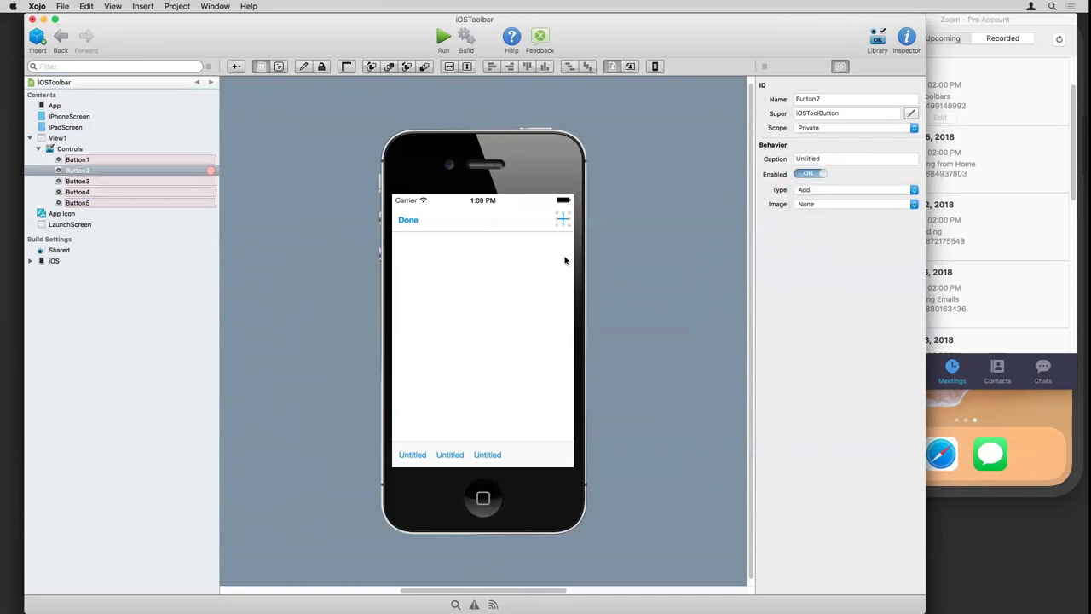
click(565, 256)
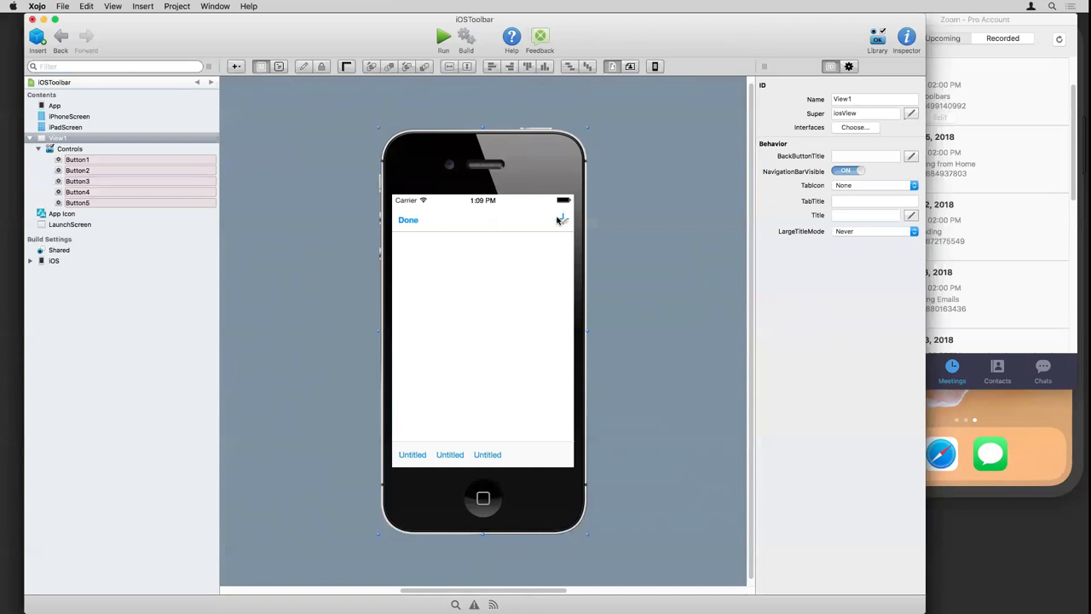
click(560, 220)
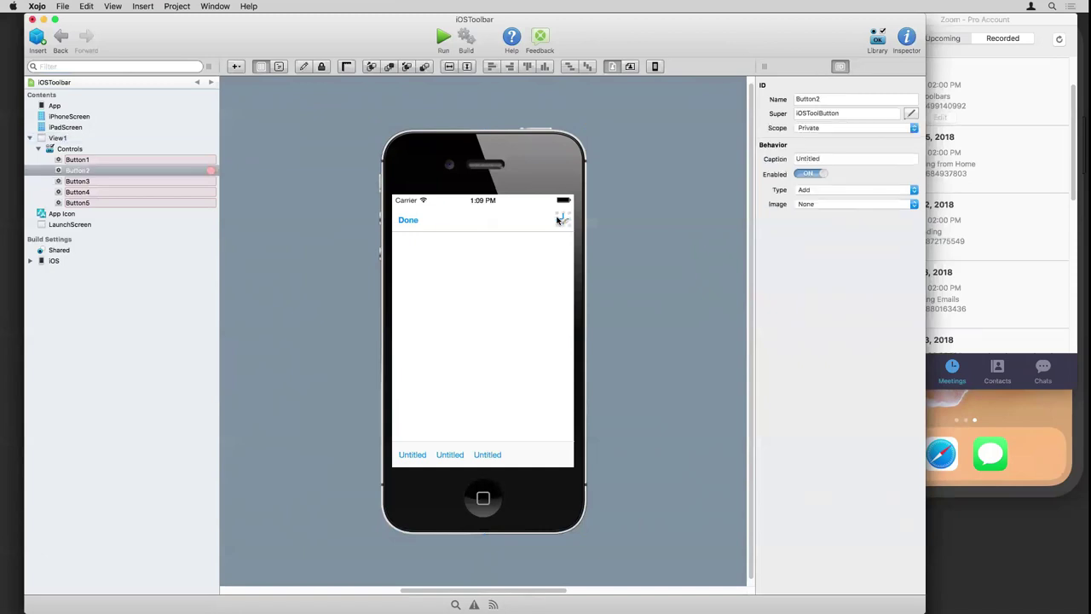
Step: Set the first toolbar button to Trash and the second to Flexible Space
click(413, 456)
click(813, 190)
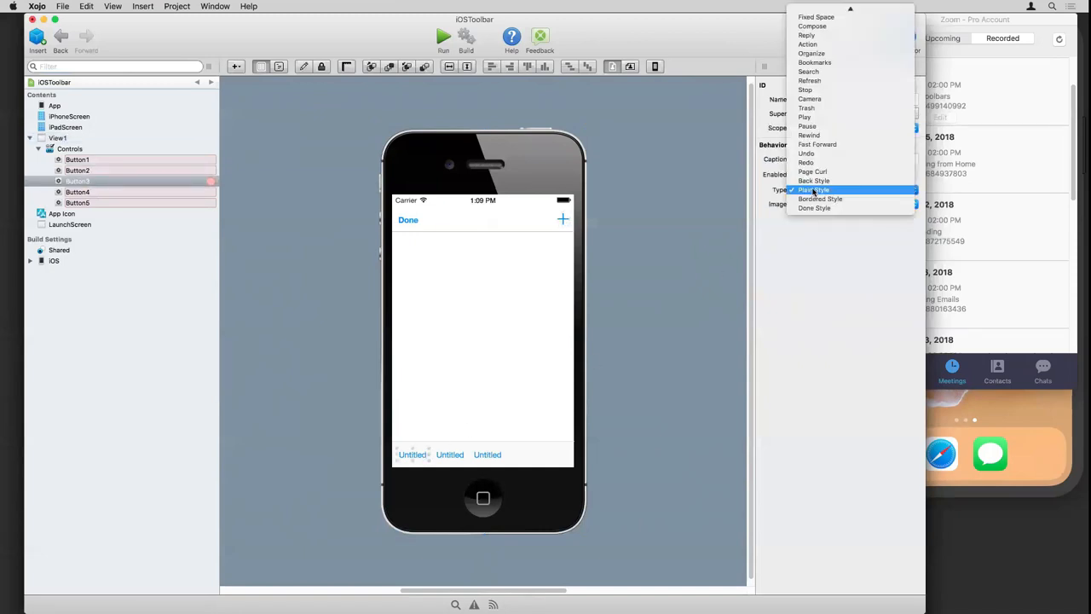
click(806, 108)
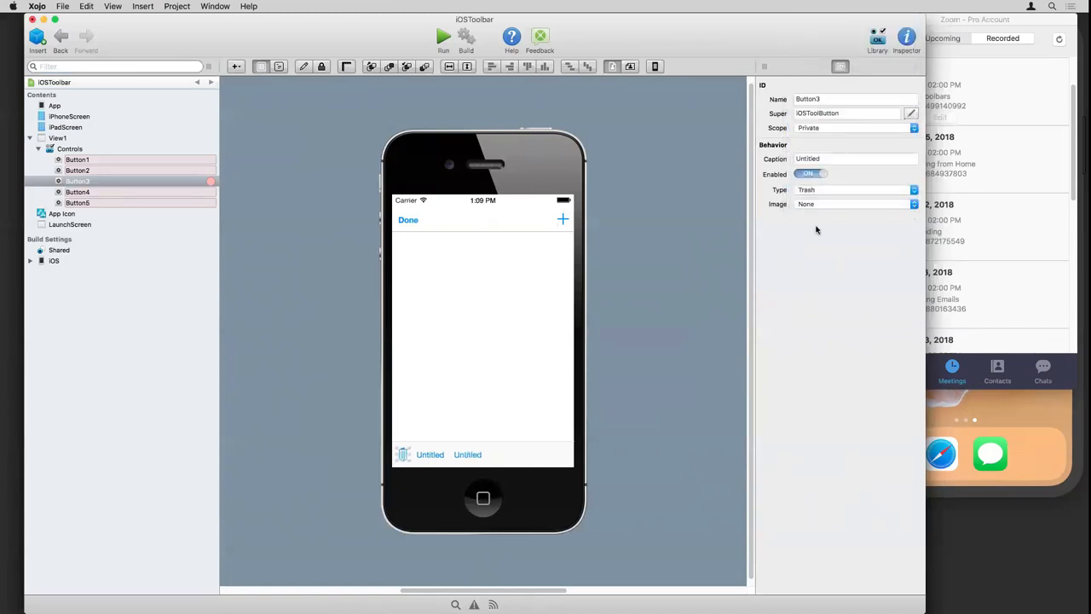
click(434, 456)
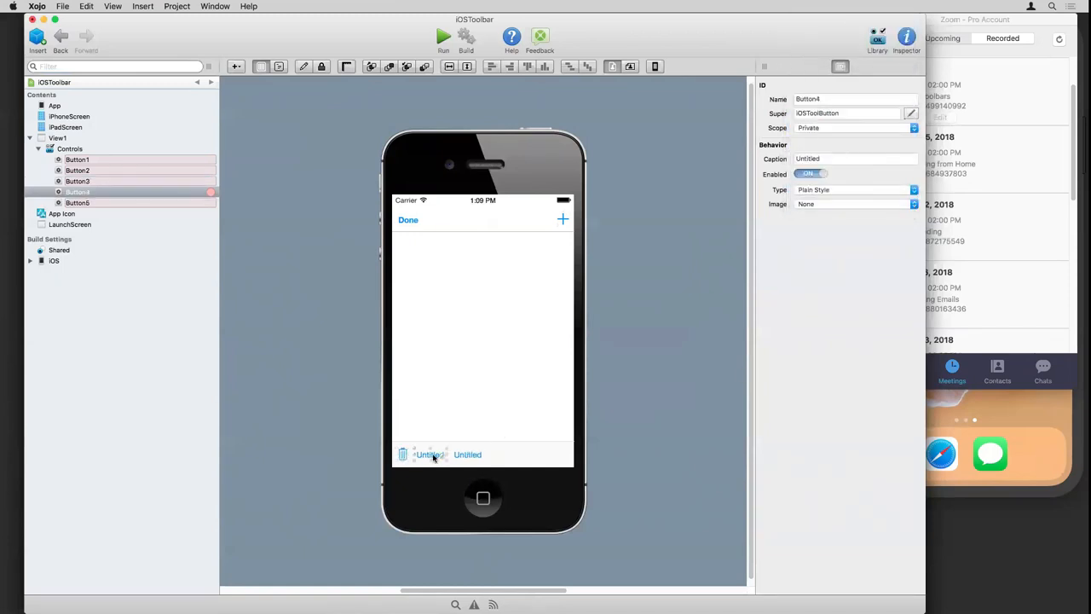
click(852, 190)
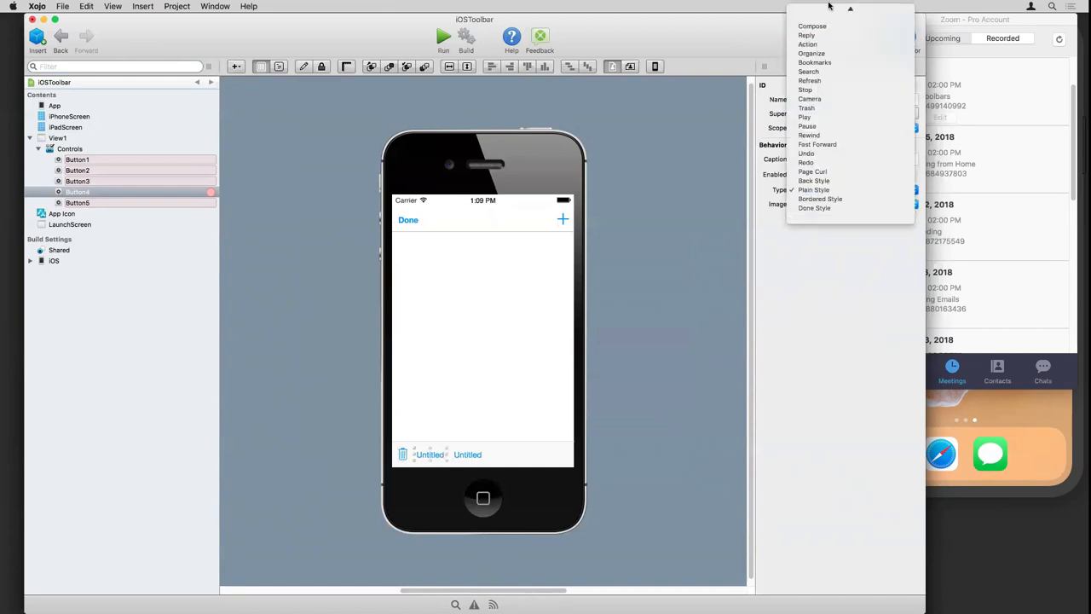
click(818, 56)
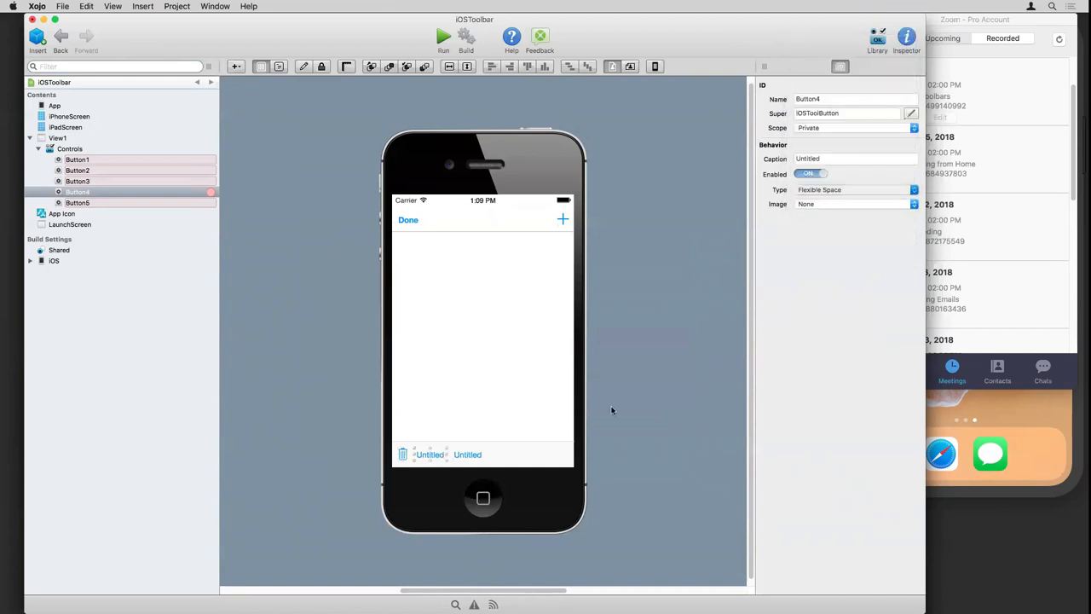
Step: Set the last toolbar button's type to Search
click(554, 454)
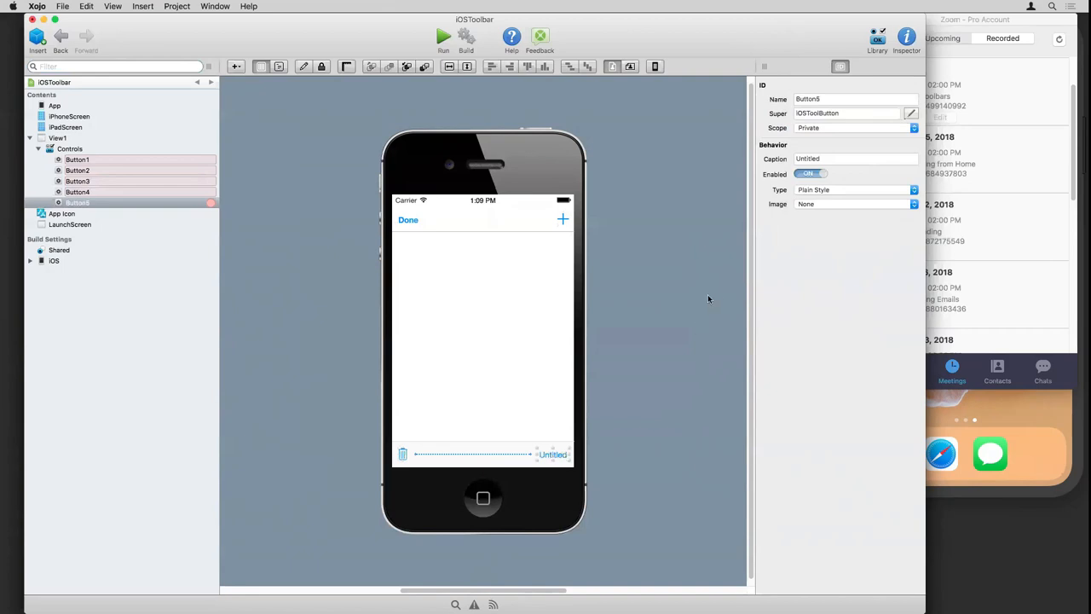
click(820, 189)
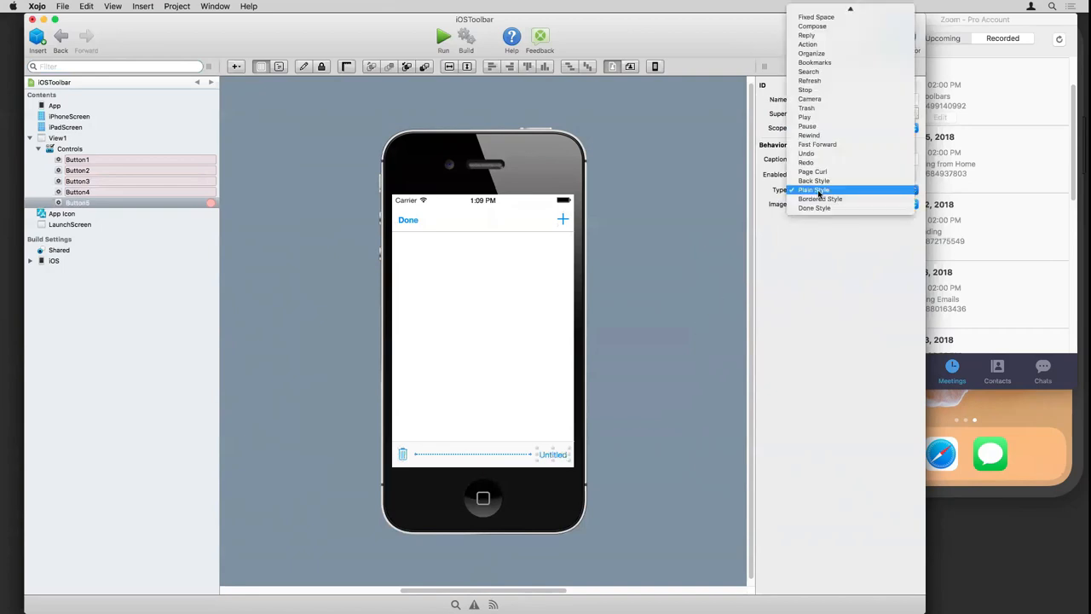
click(820, 75)
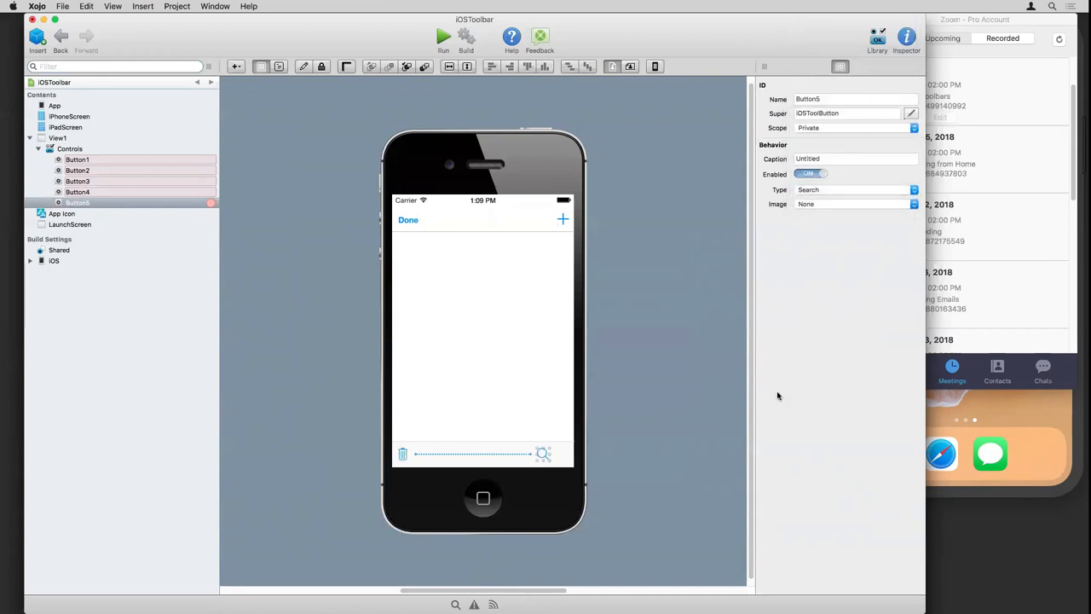
click(691, 440)
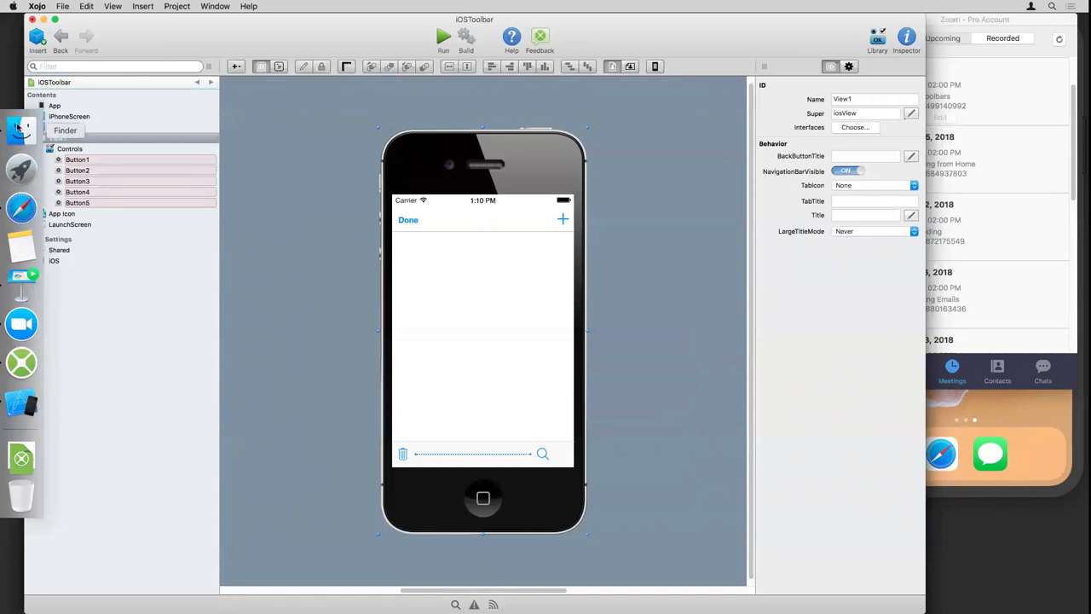
Step: Import check-3x.png from the Icons folder as an image, filling its second size with check-6x.png
click(19, 128)
click(397, 332)
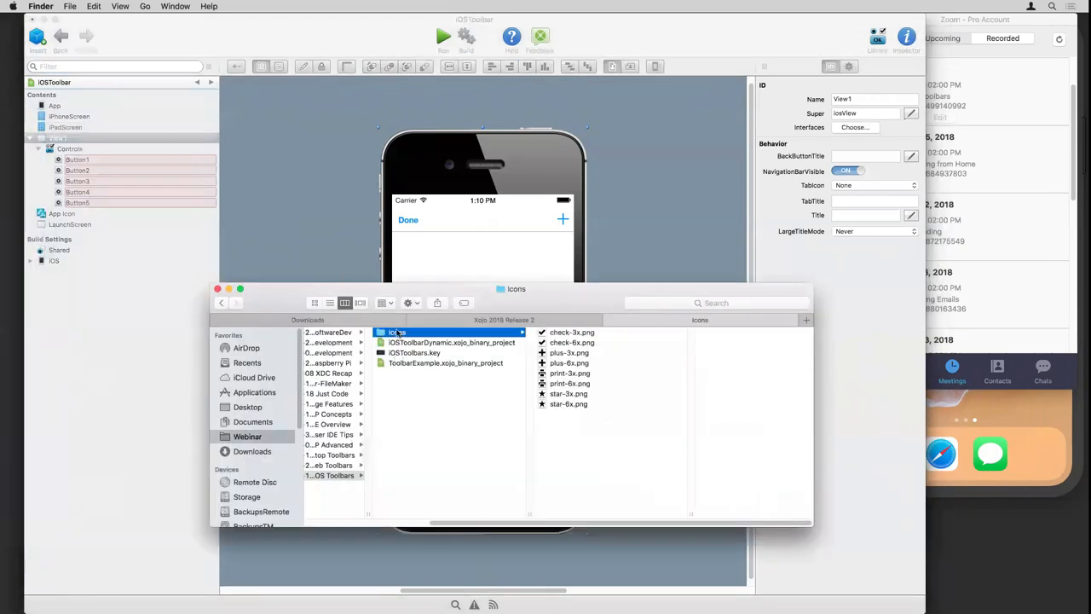
drag(571, 332, 178, 311)
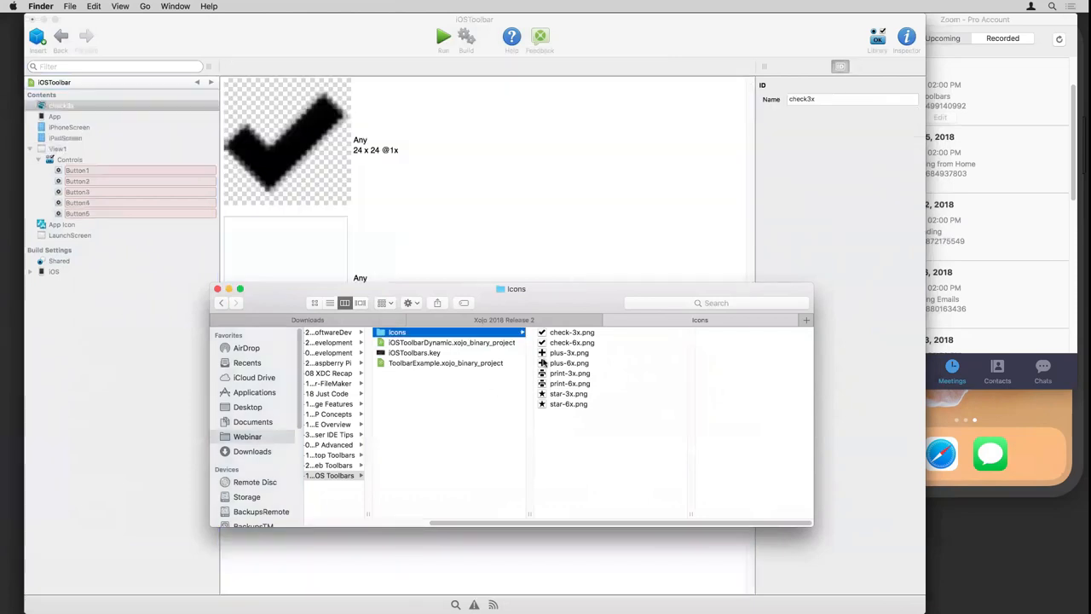
drag(558, 343, 294, 251)
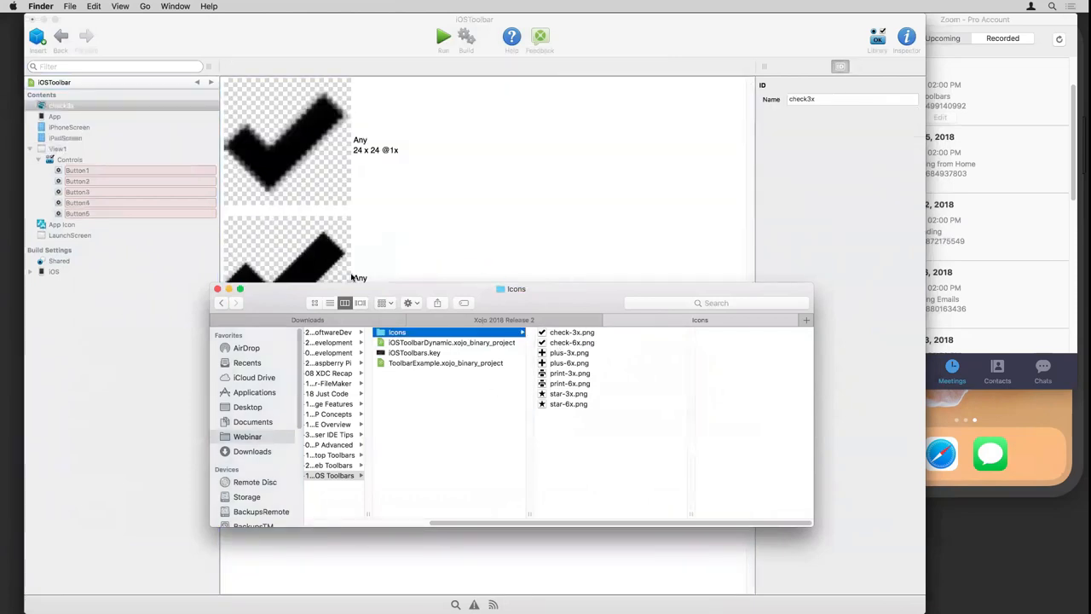
click(366, 48)
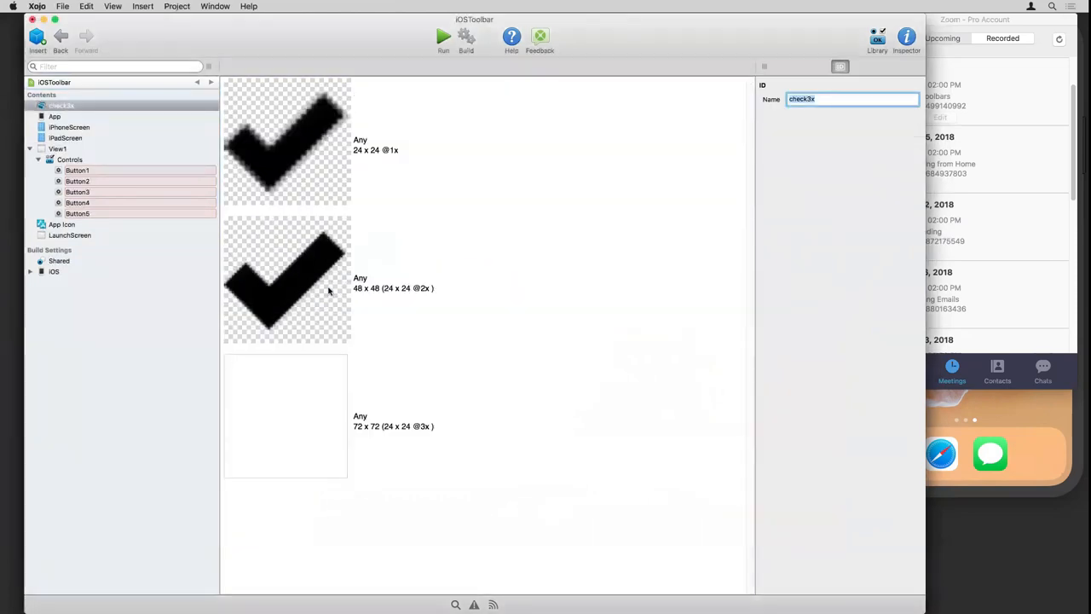
Step: Give Button5 the check3x image and Plain Style type so the checkmark replaces the search icon
click(57, 148)
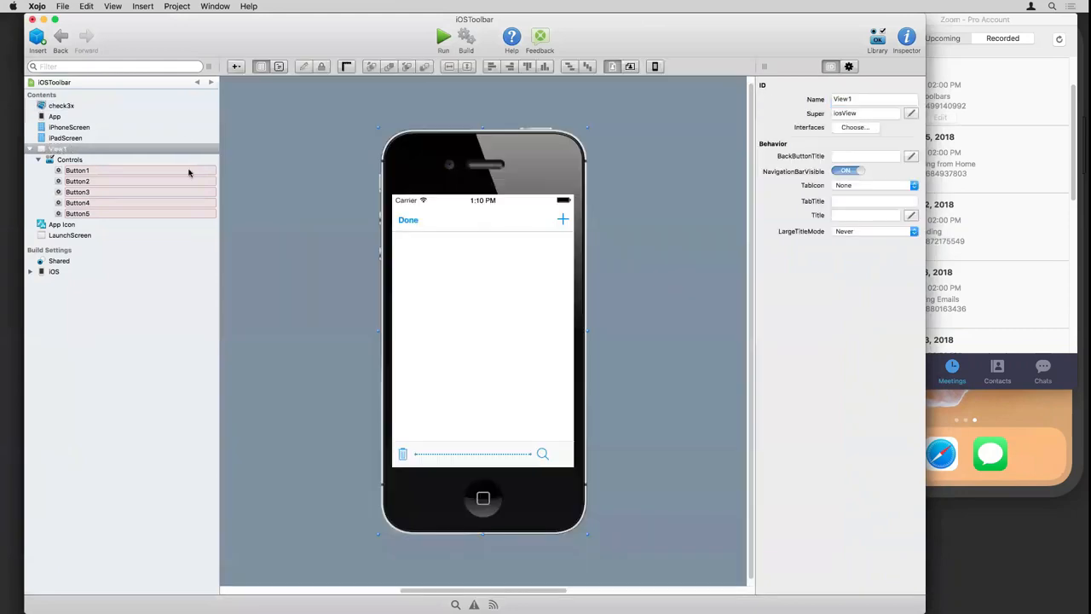
double_click(543, 455)
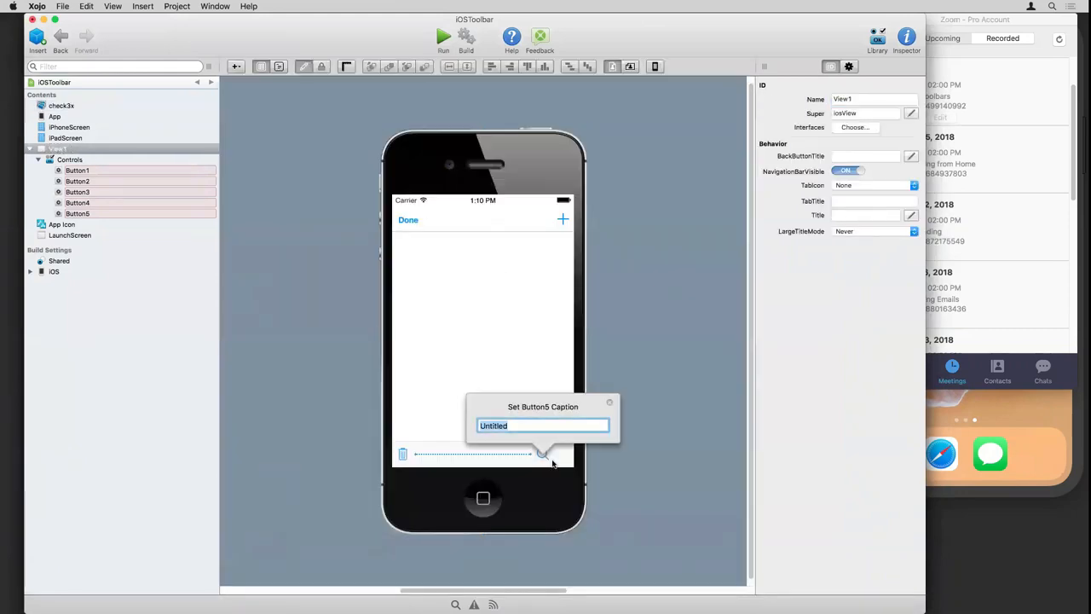
key(Escape)
click(543, 455)
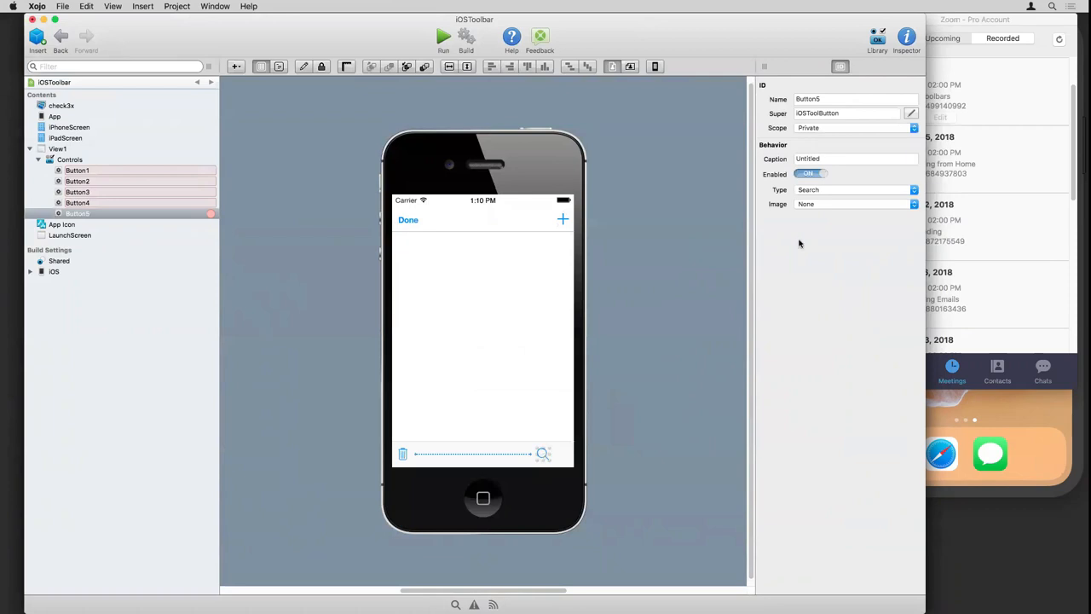
click(817, 205)
click(818, 237)
click(817, 189)
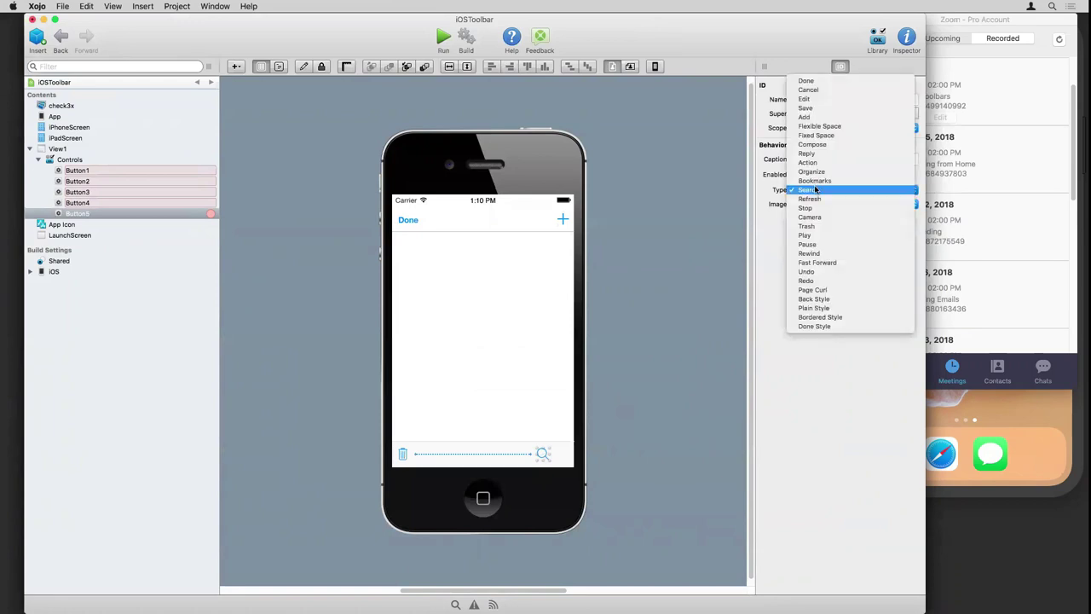
click(815, 308)
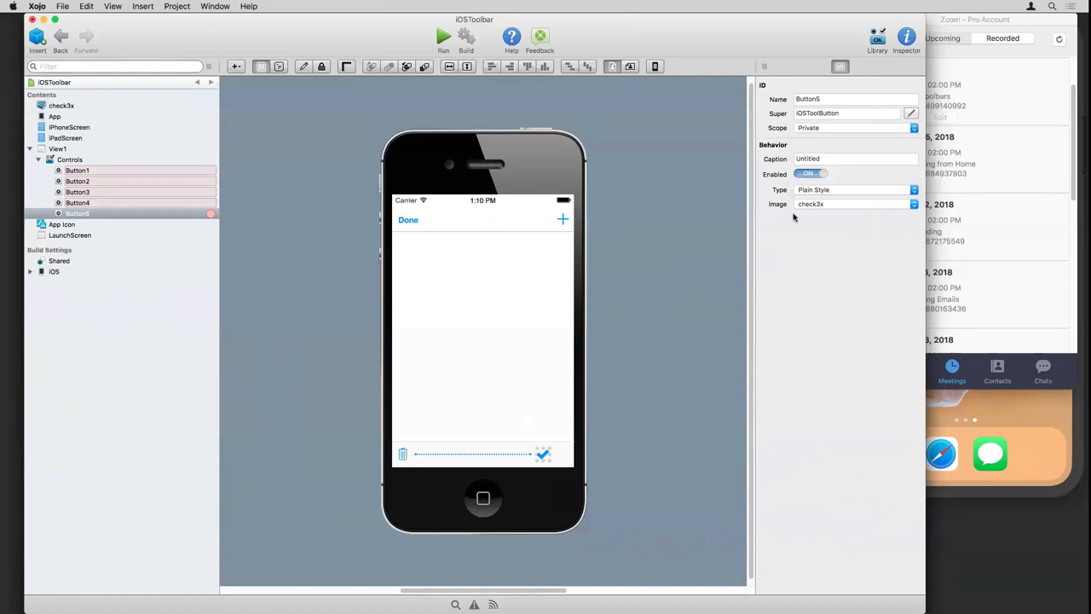
click(667, 408)
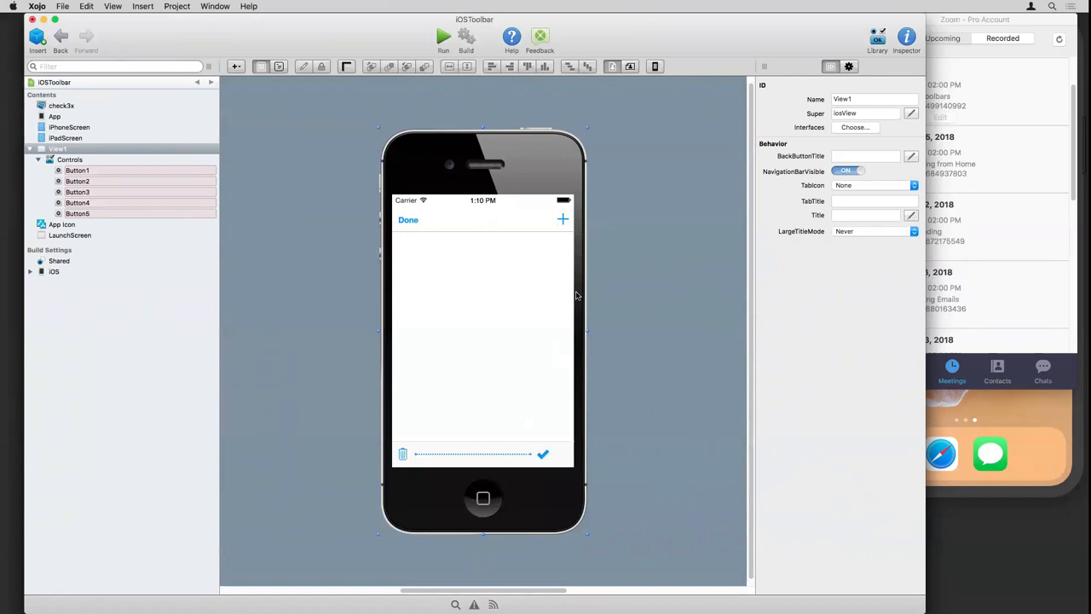
Step: Switch to the ToolbarExample project and show View1's ToolbarPressed Select Case code
click(215, 6)
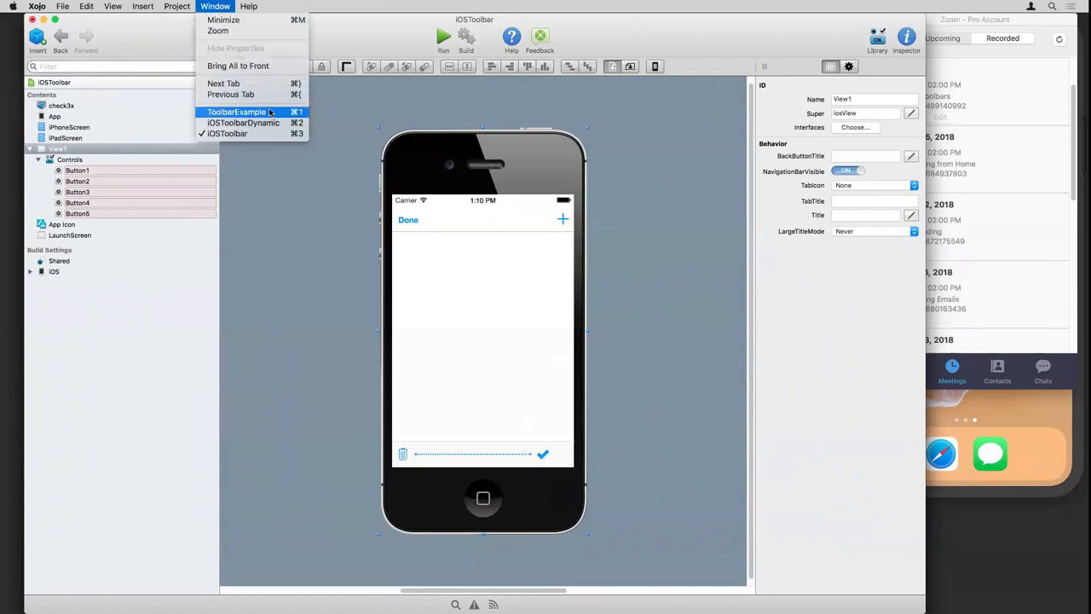
click(237, 112)
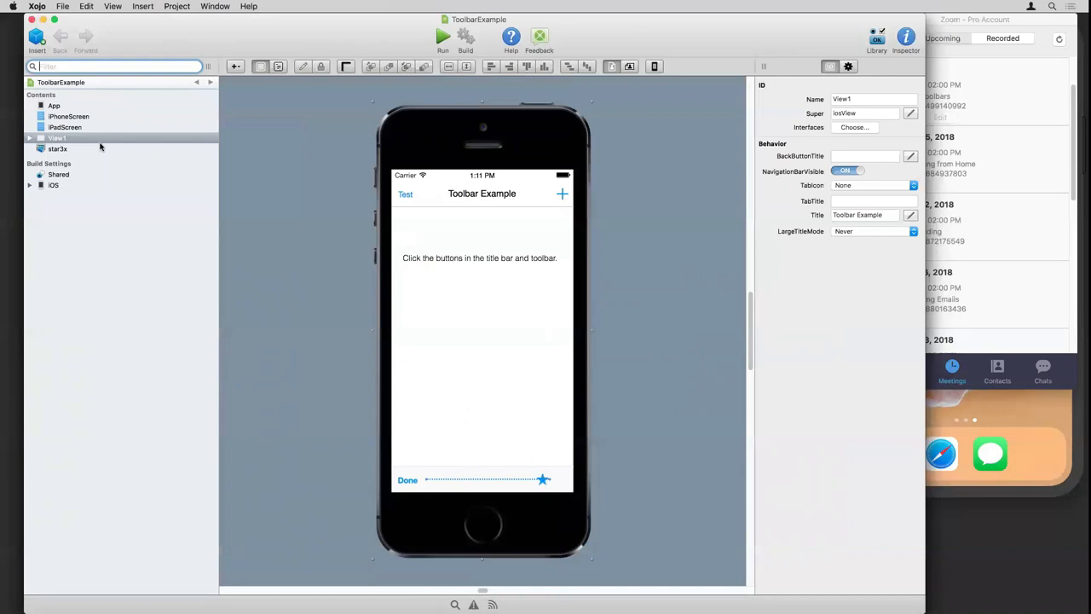
click(29, 137)
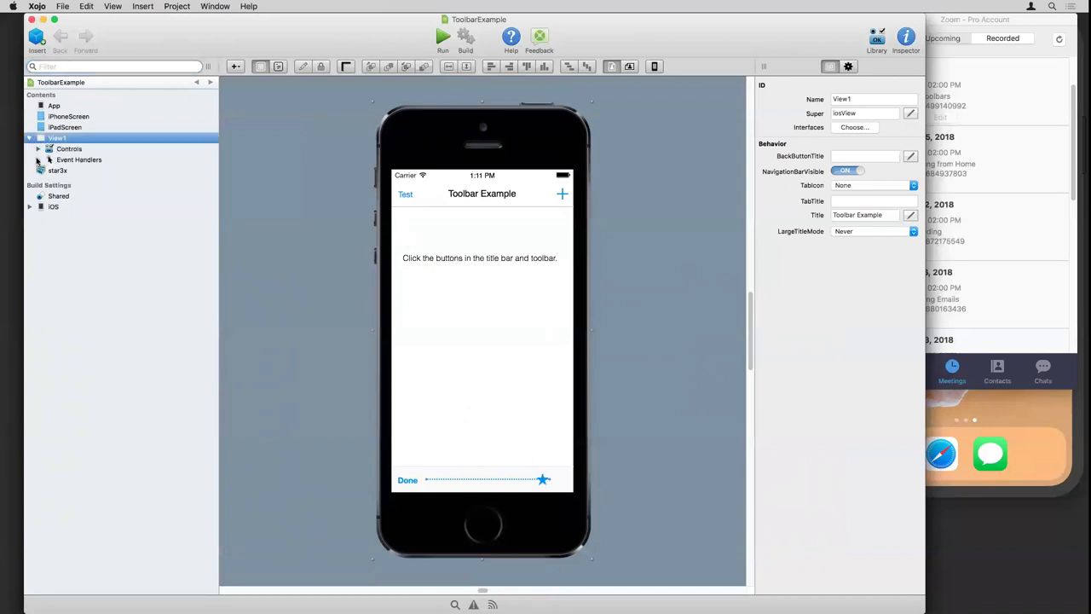
click(39, 160)
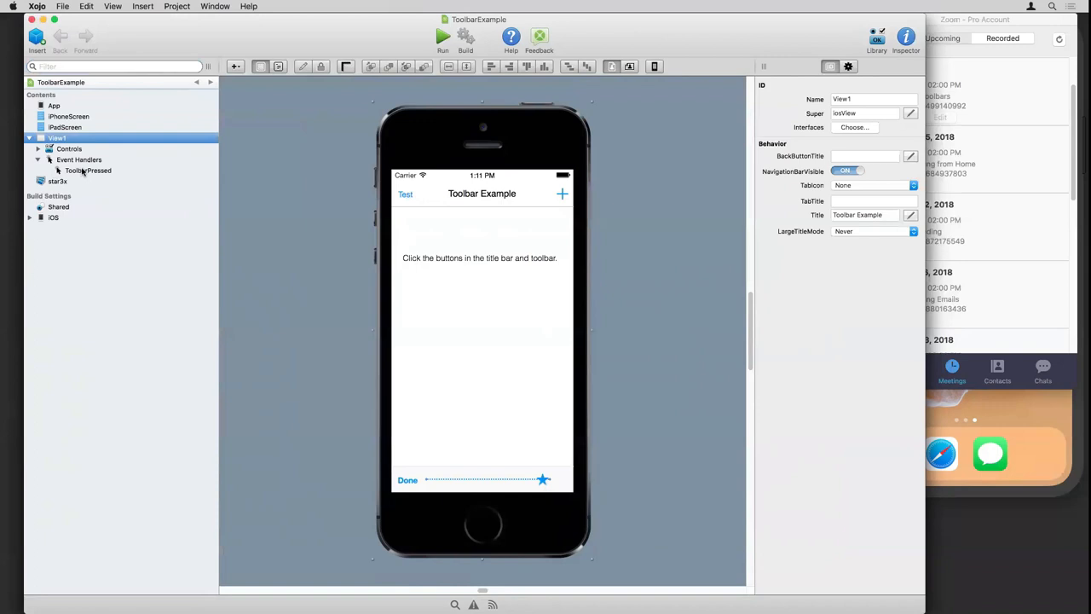
click(82, 171)
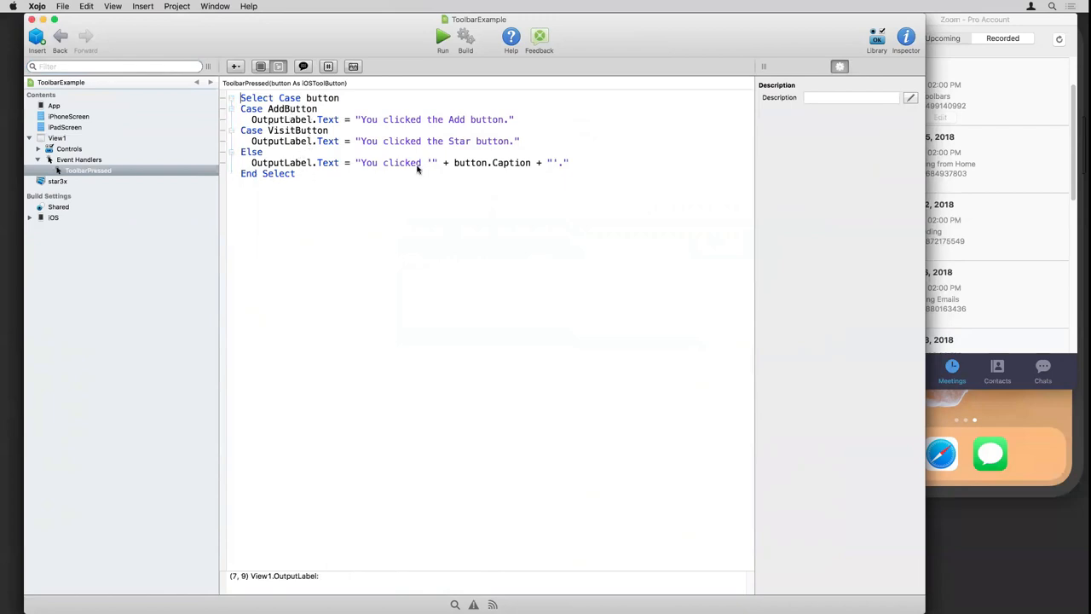
Step: Run ToolbarExample so it launches in the iOS Simulator
click(442, 38)
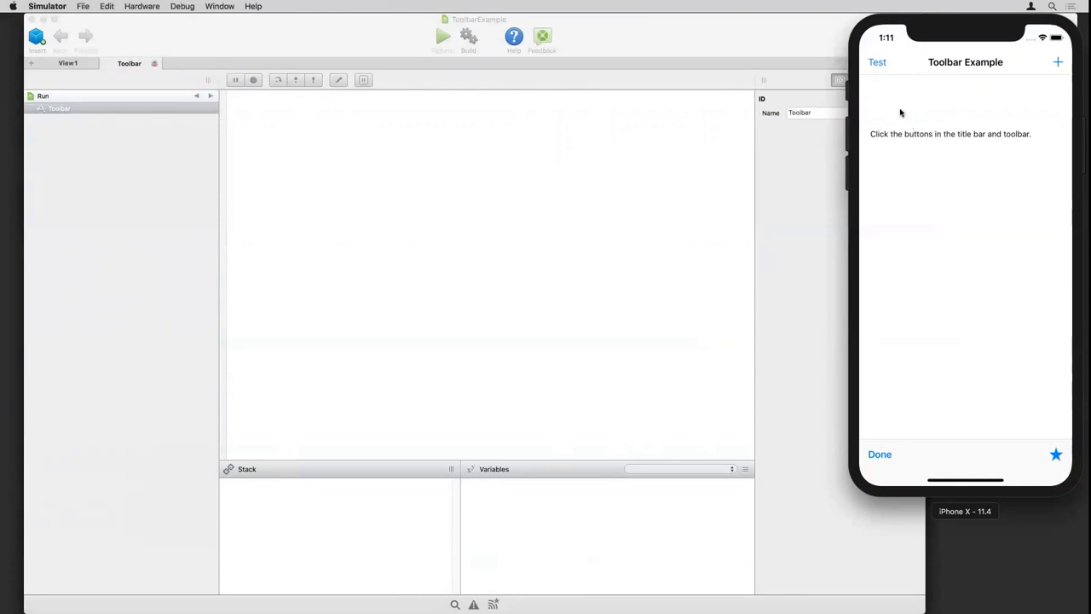
Step: Tap Test, +, Done and the star, watching the label report each tapped button
click(880, 65)
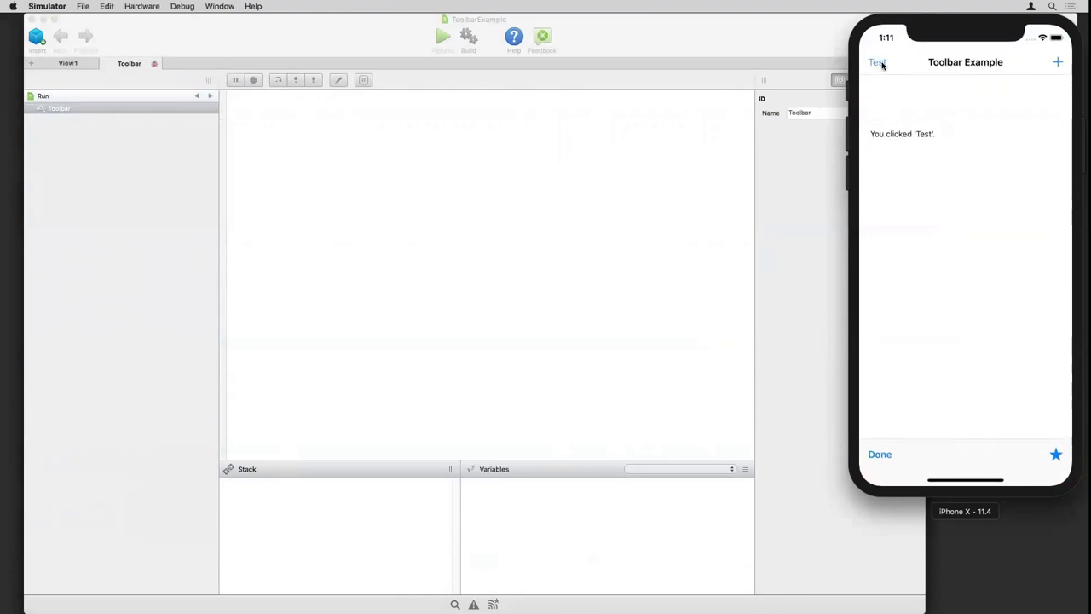
click(1058, 62)
click(887, 454)
click(1055, 456)
Step: Stop the app, then inspect AddButton and the flexible-space Button2 under View1's Controls
click(294, 119)
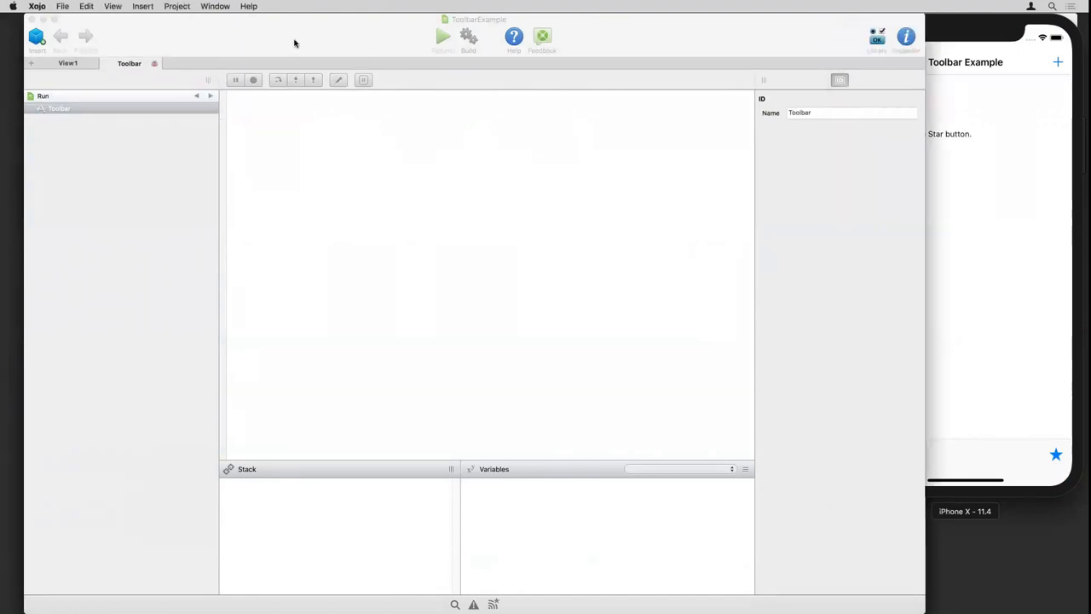
click(255, 80)
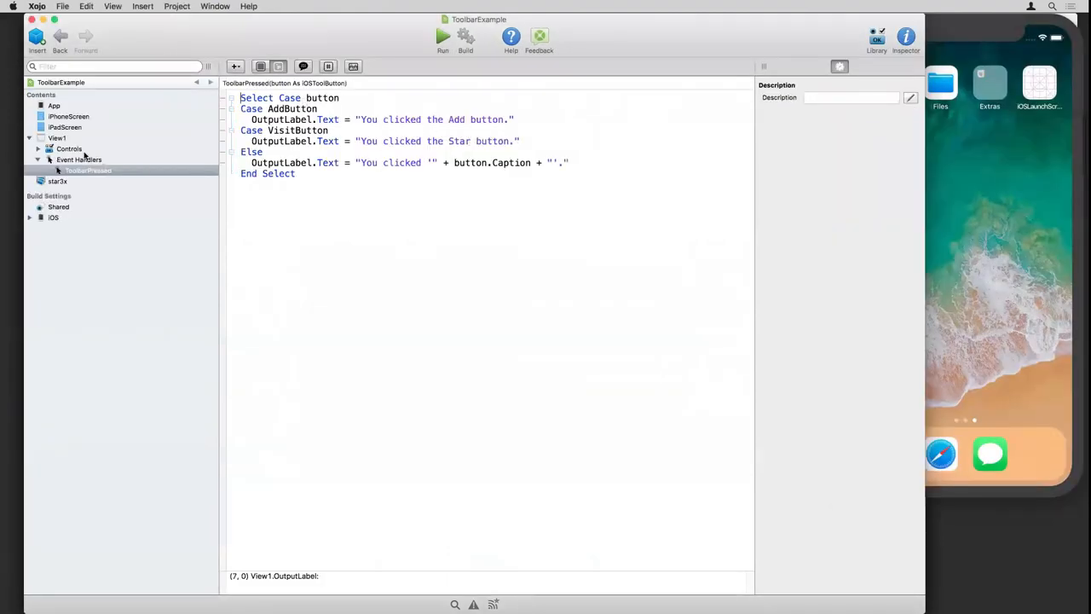
click(38, 148)
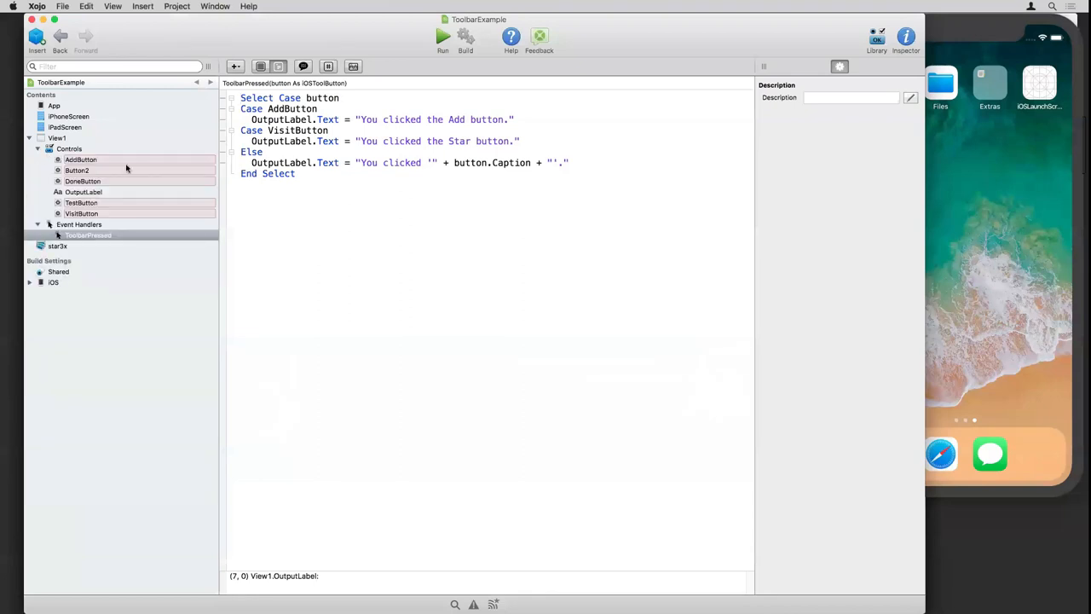
click(81, 160)
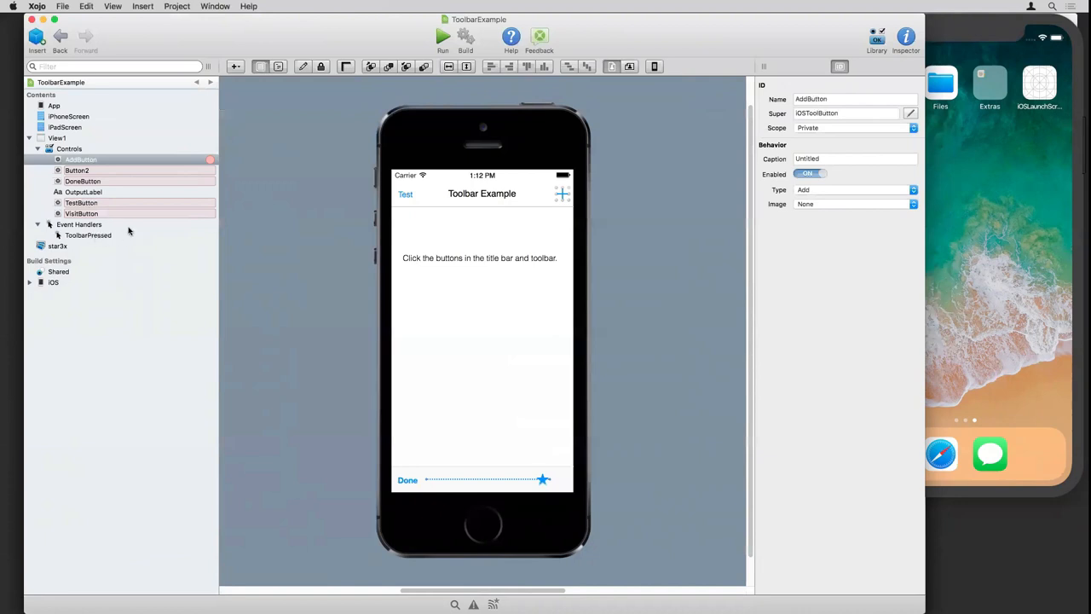
click(90, 173)
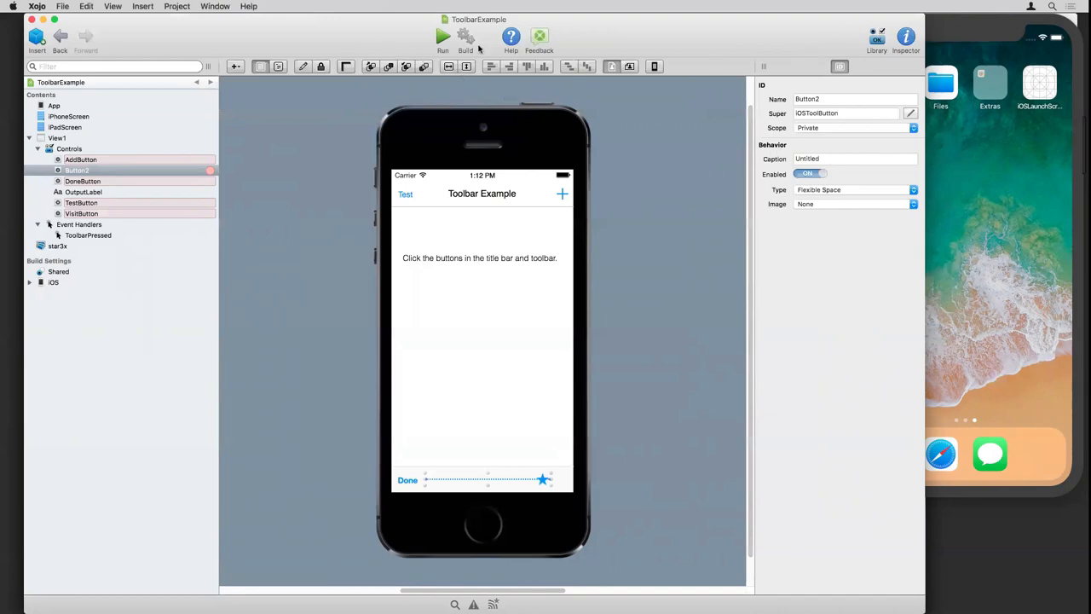
Step: Switch to iOSToolbarDynamic, review its add, disable and remove Print button controls, and run it
click(218, 7)
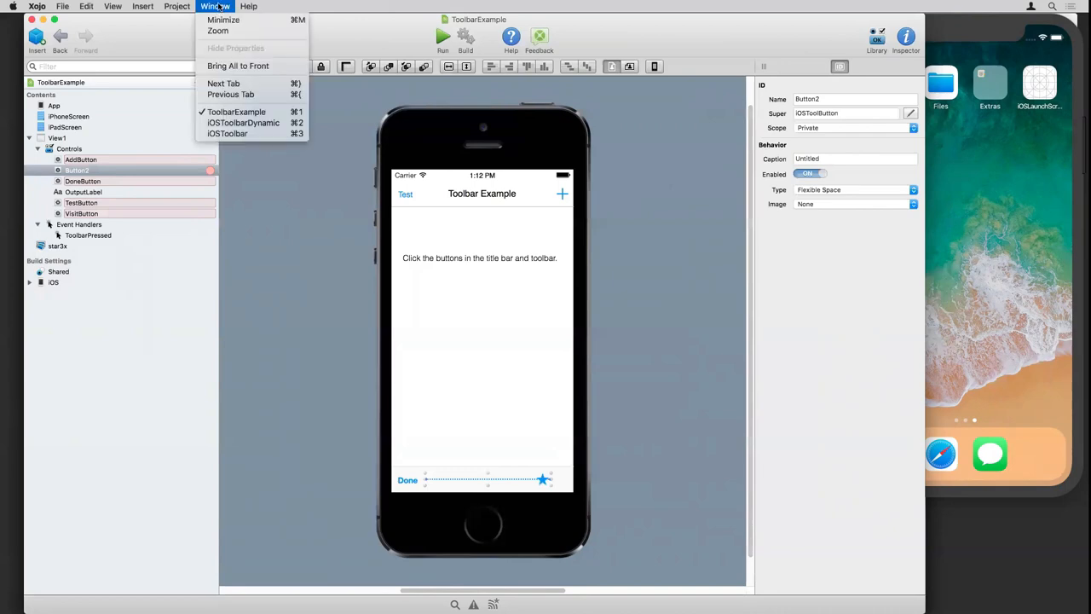
click(243, 123)
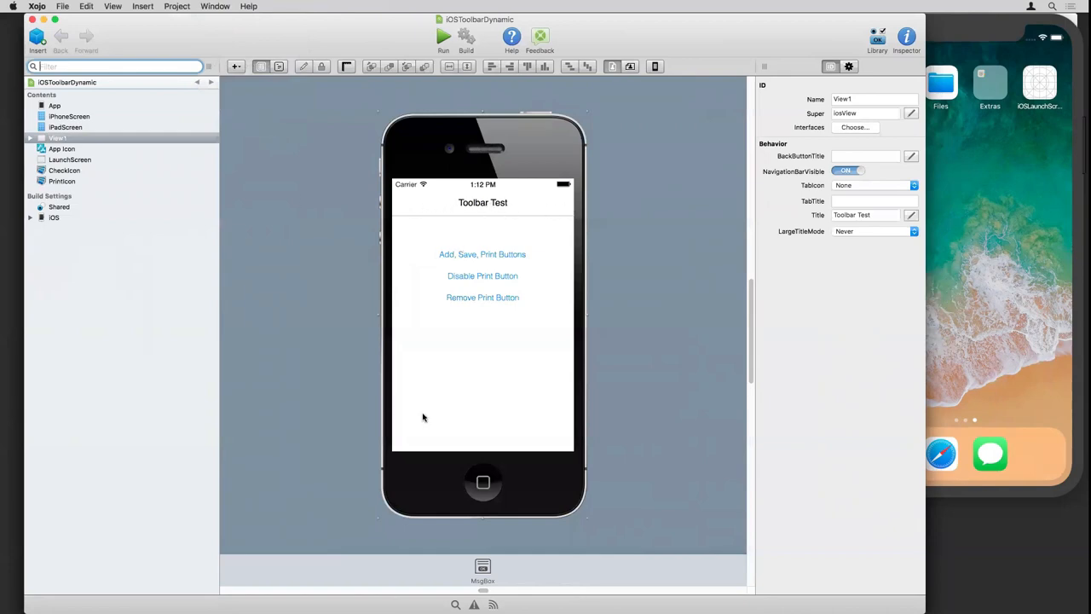
click(486, 259)
click(487, 278)
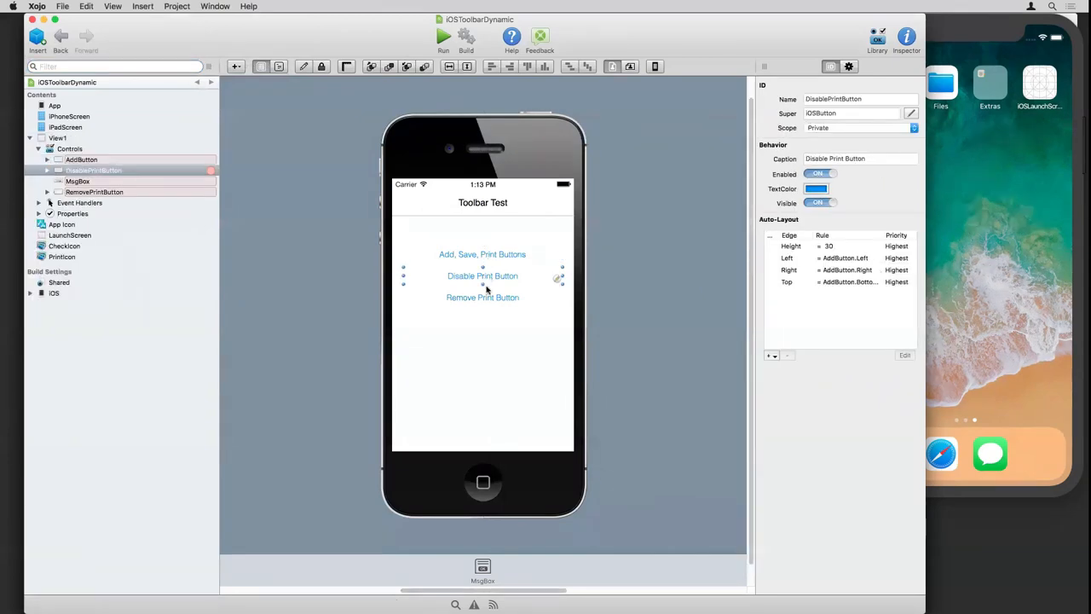
click(487, 298)
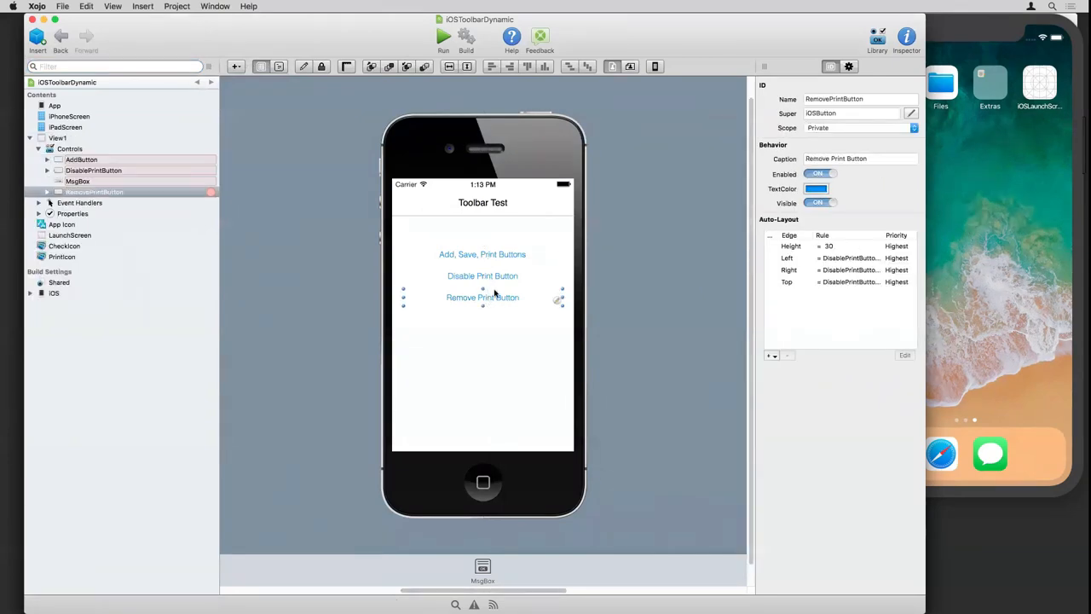
click(494, 258)
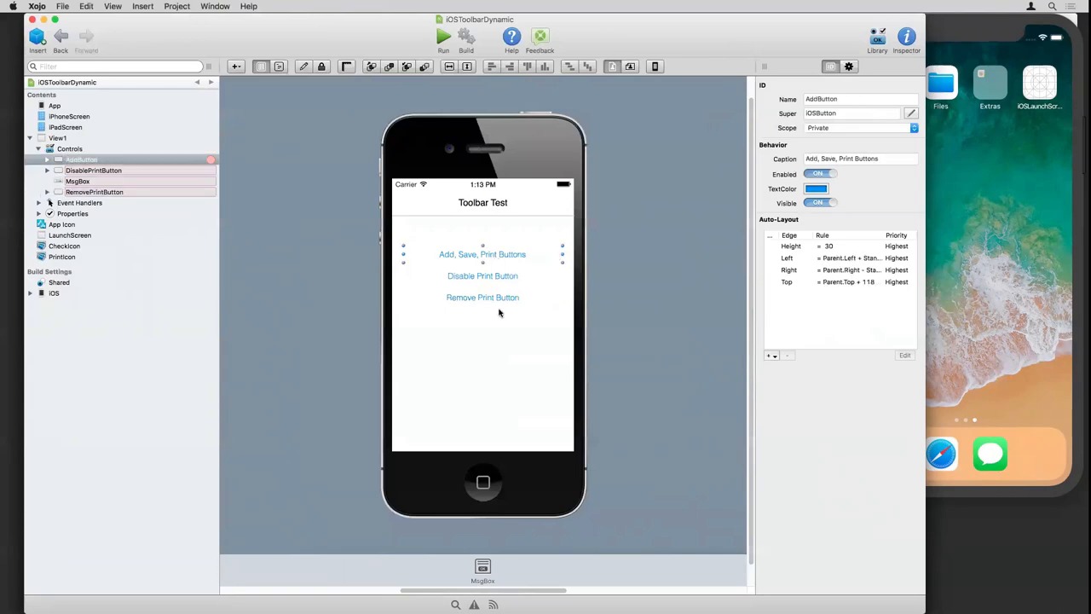
click(443, 38)
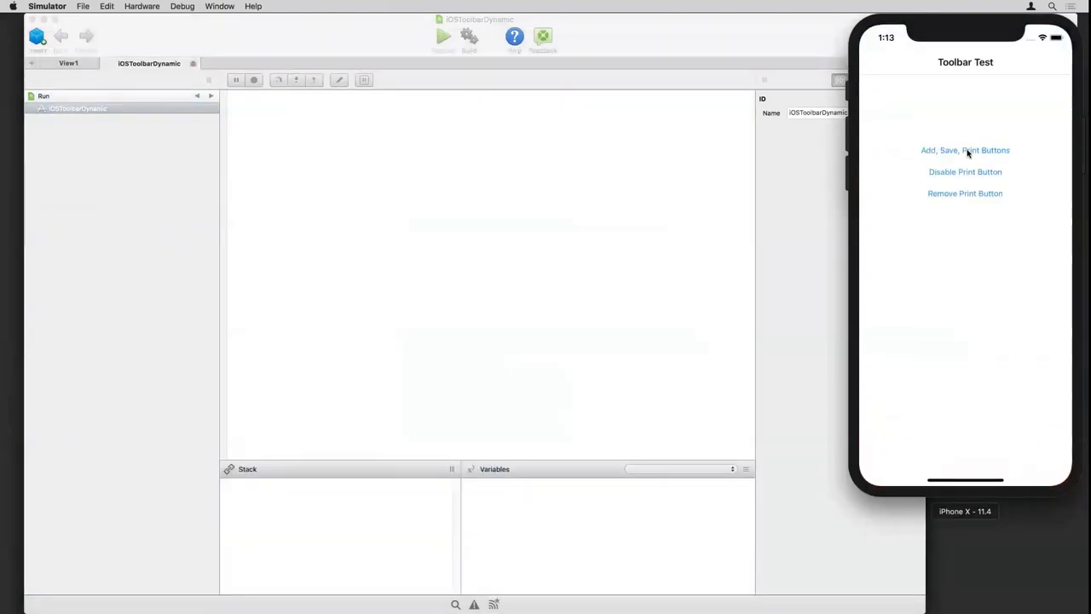
Step: Add the Add, Save and Print buttons in the simulator and tap each, dismissing its alert
click(965, 150)
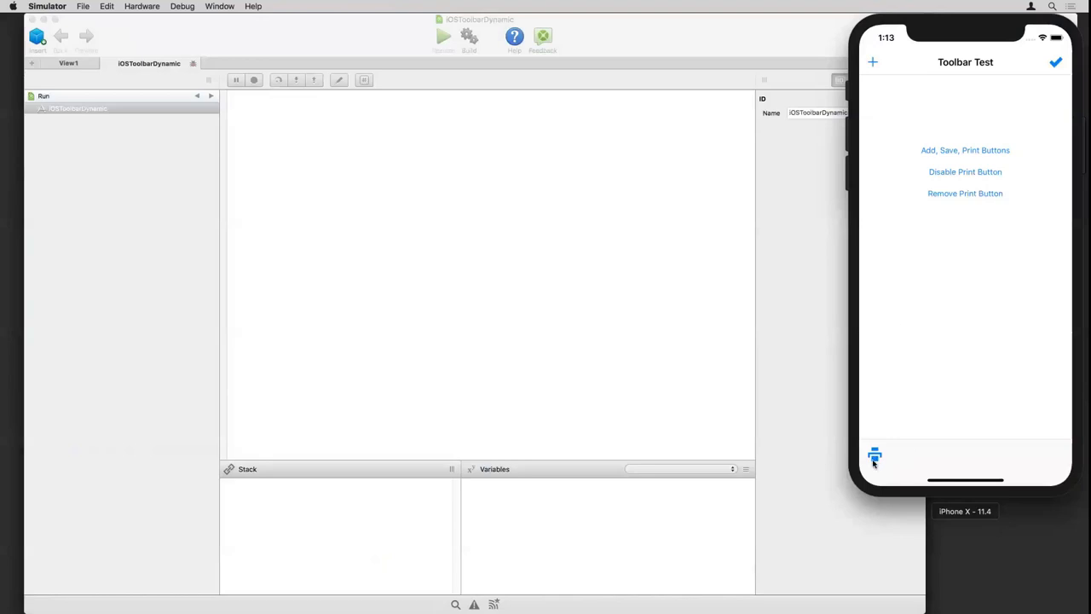
click(874, 456)
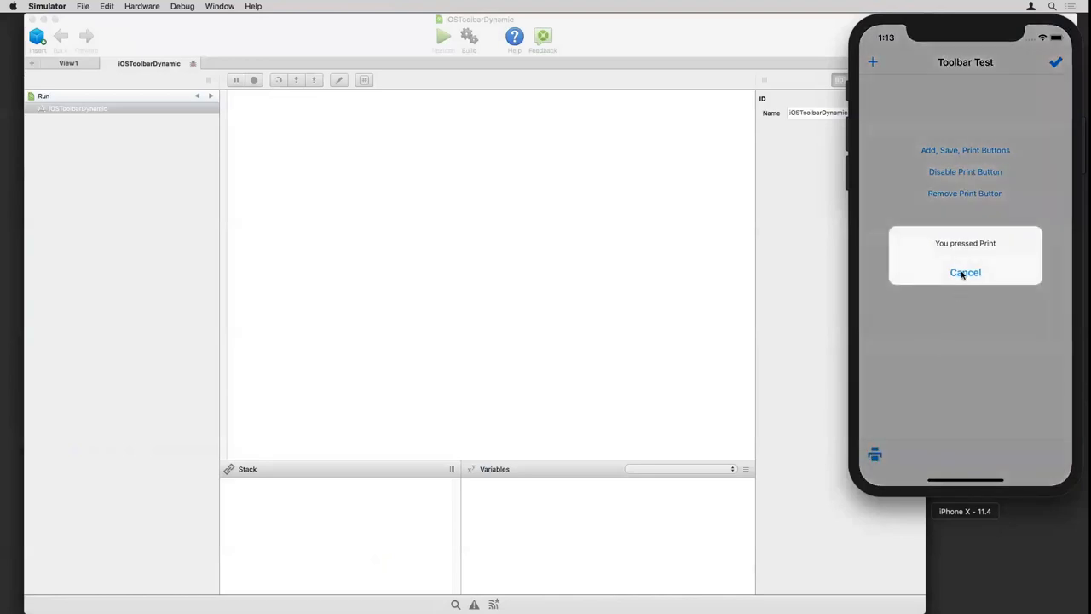
click(965, 273)
click(873, 62)
click(976, 275)
click(1055, 63)
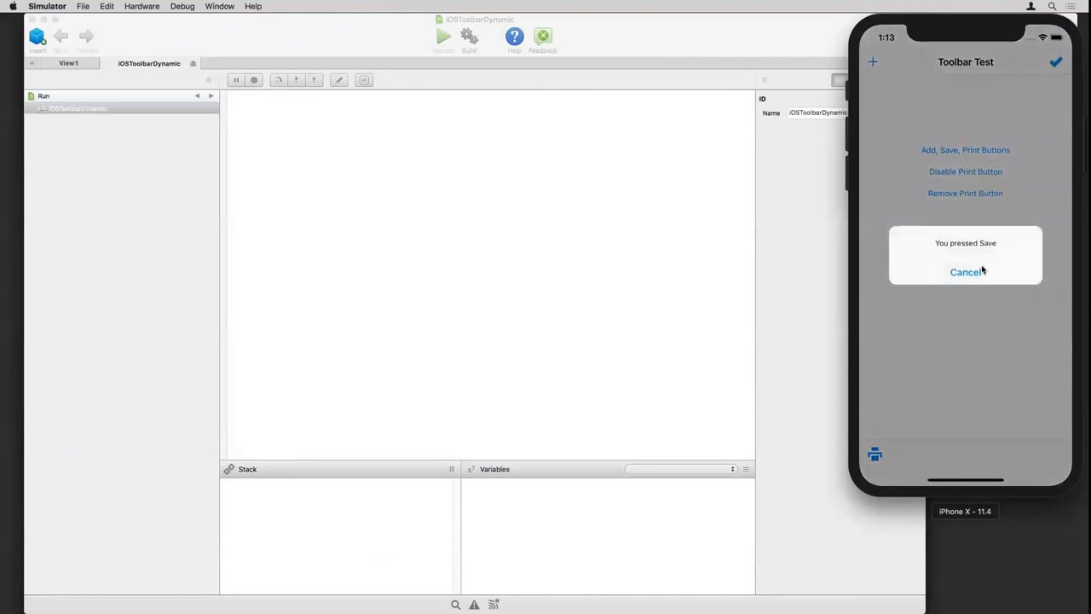
click(981, 269)
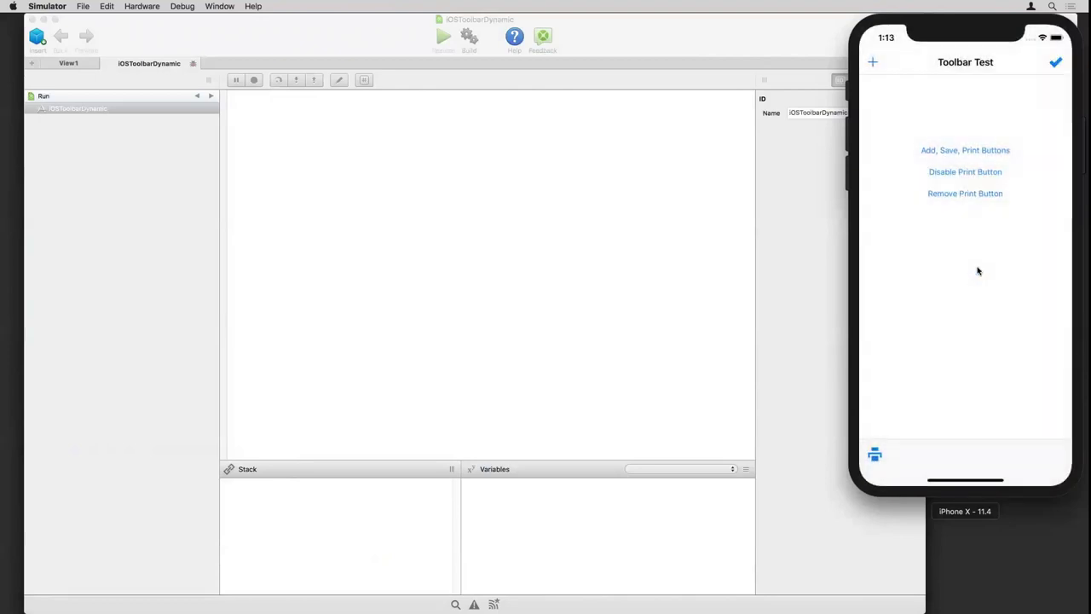
Step: Disable then remove the Print button, try adding the buttons again, and stop the app
click(965, 171)
click(965, 194)
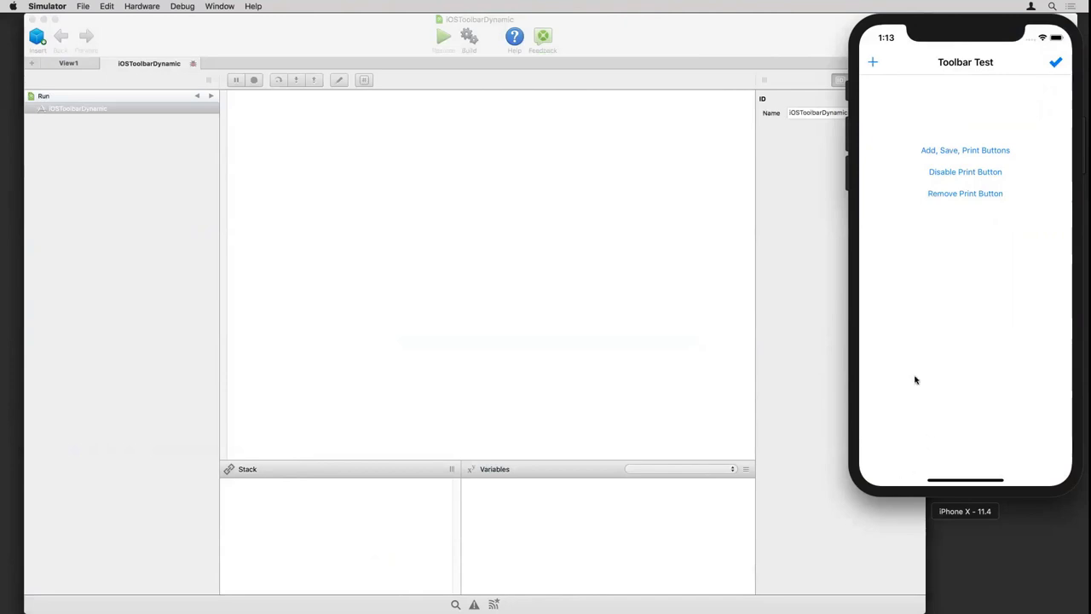
click(970, 151)
click(253, 79)
click(253, 80)
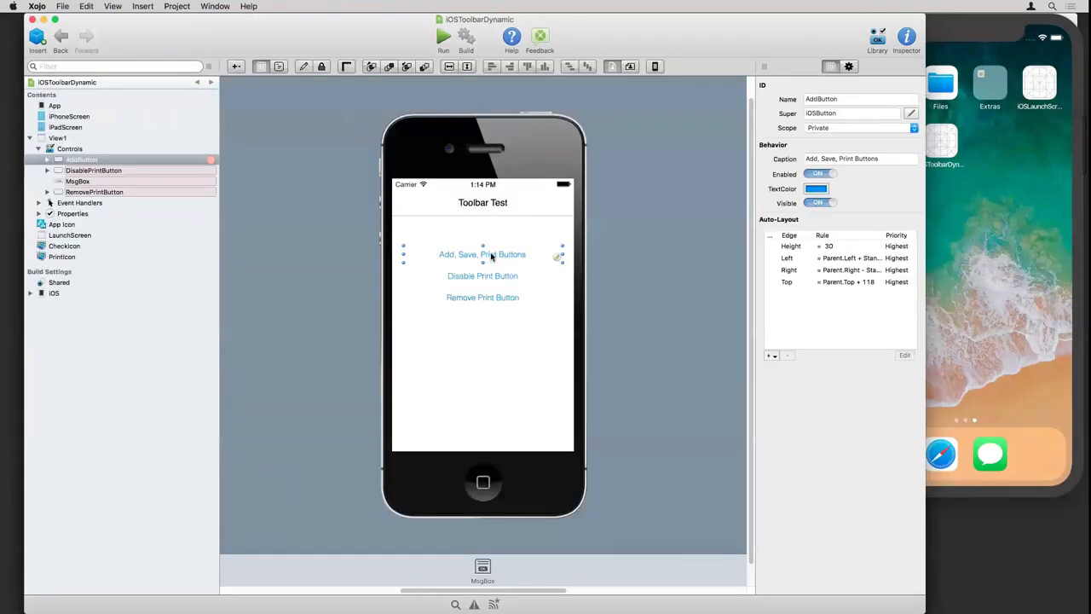
Step: Show AddButton's Action code, highlighting the iOSToolButton class and NewSystemItem method
mouse_move(482, 254)
click(48, 159)
click(83, 171)
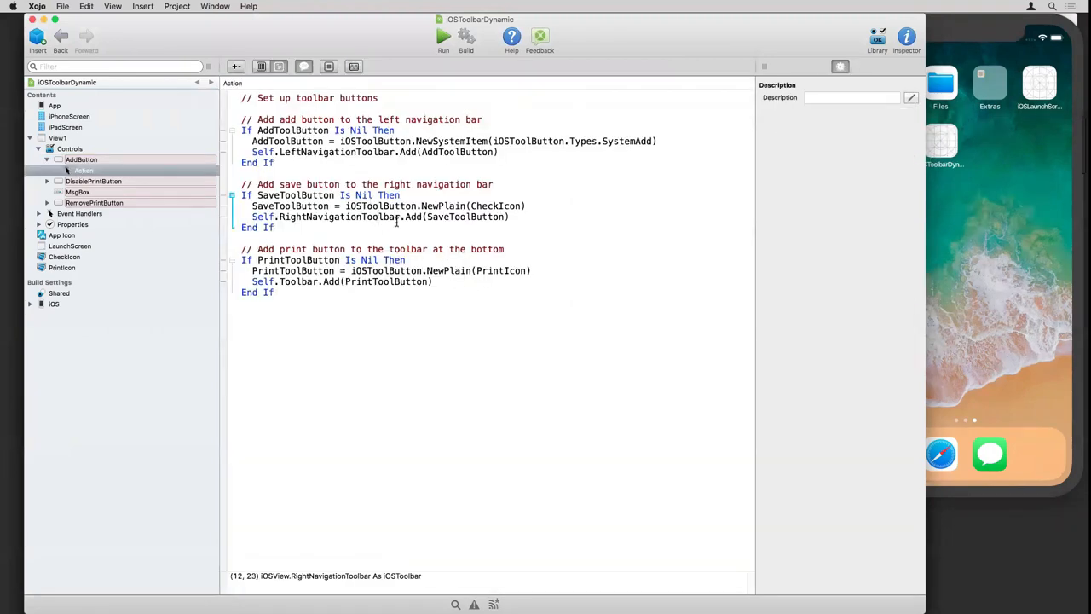
click(386, 119)
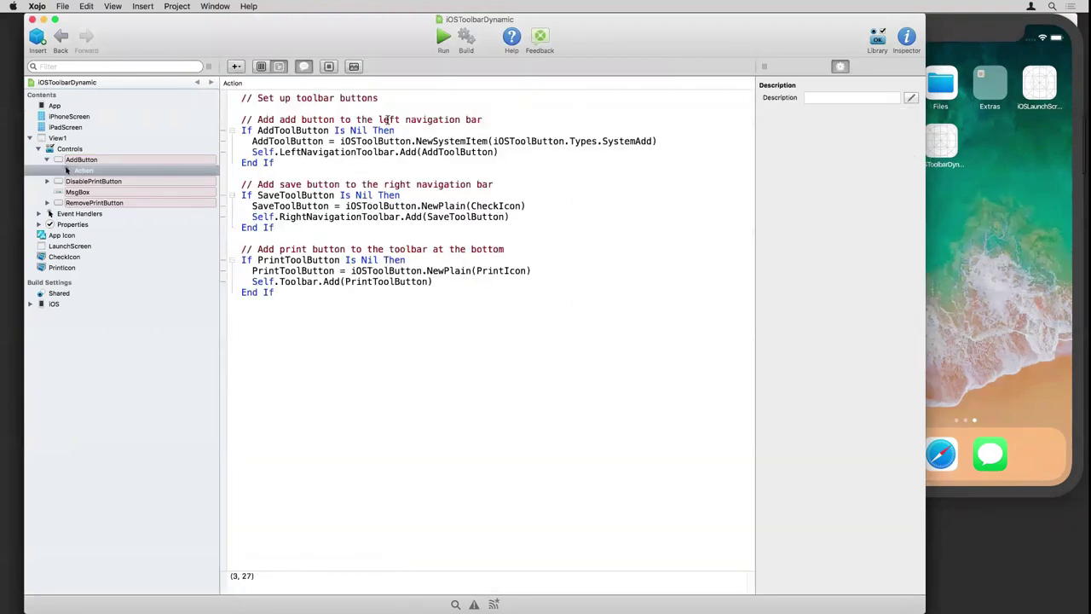
click(343, 141)
click(338, 140)
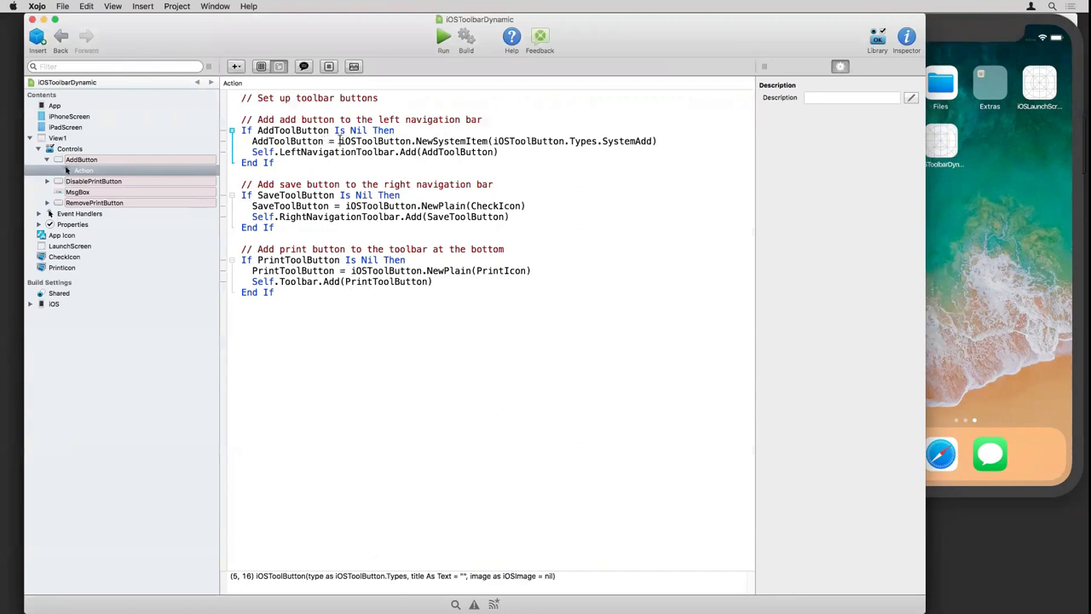
drag(338, 141, 411, 140)
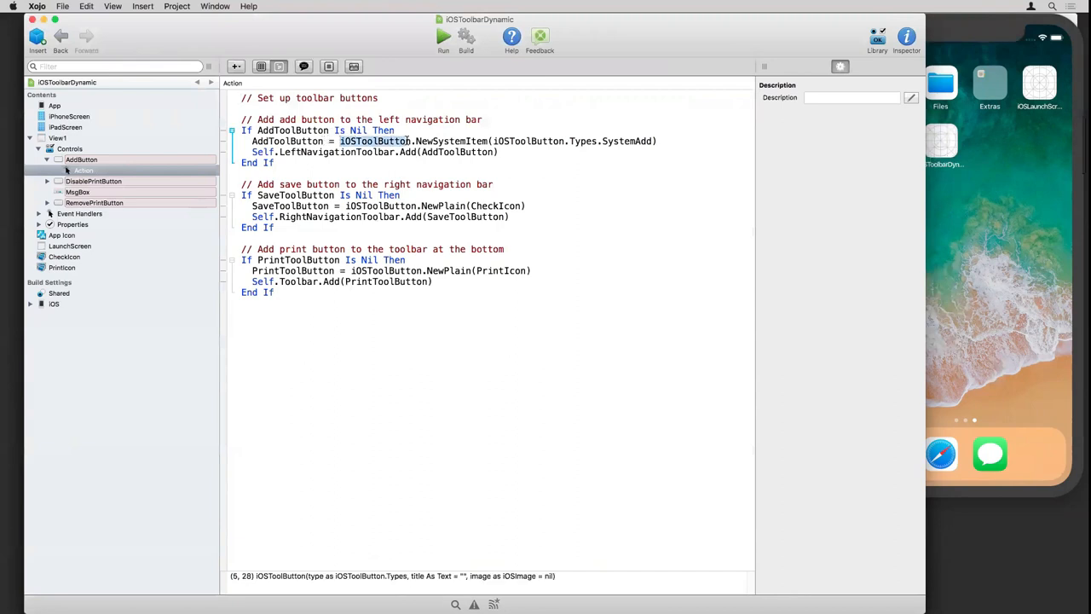
double_click(452, 141)
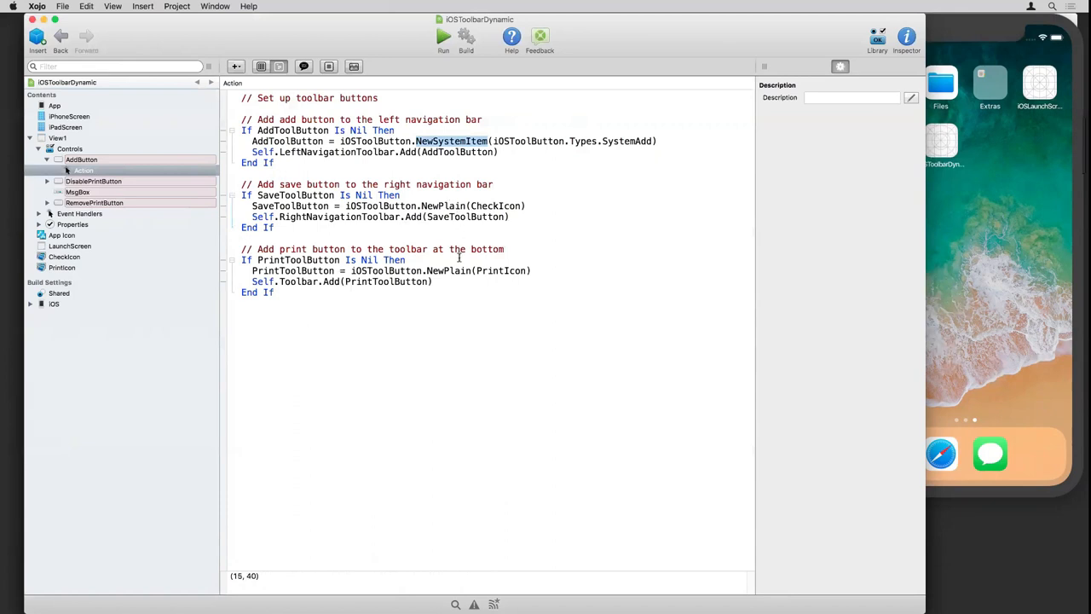
Step: Glance at the CheckIcon and PrintIcon image sets, then return to AddButton's Action code
click(81, 257)
click(73, 267)
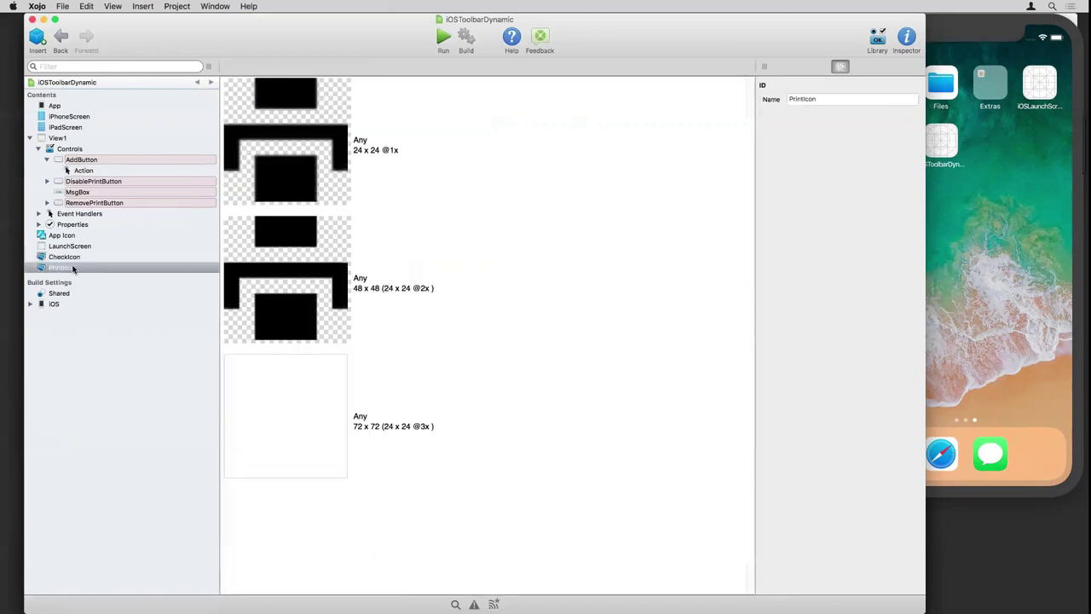
click(86, 171)
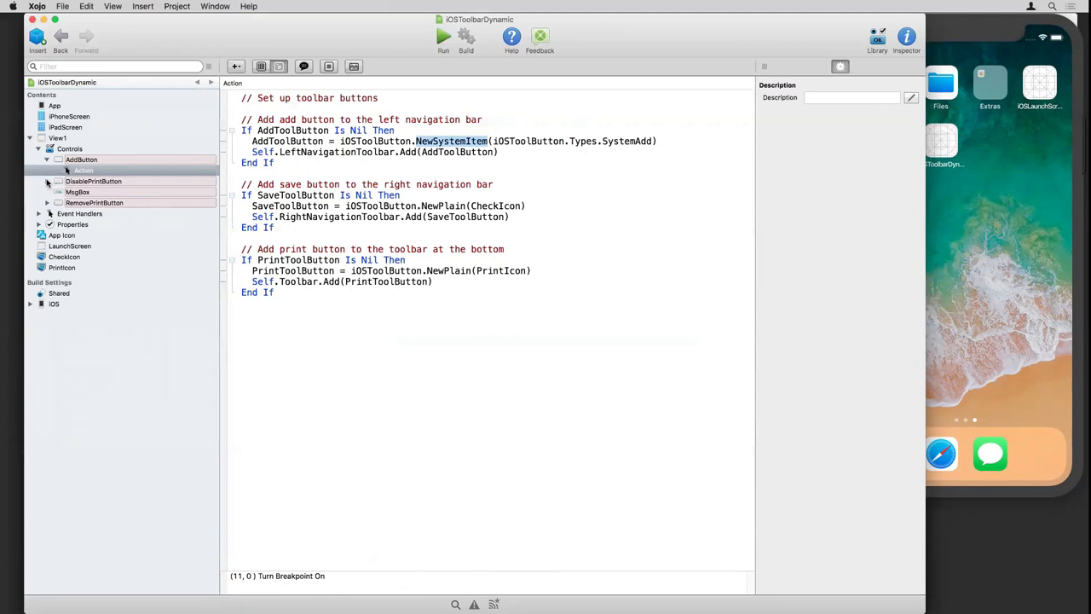
Step: Show DisablePrintButton's Action code setting PrintToolButton.Enabled
click(48, 181)
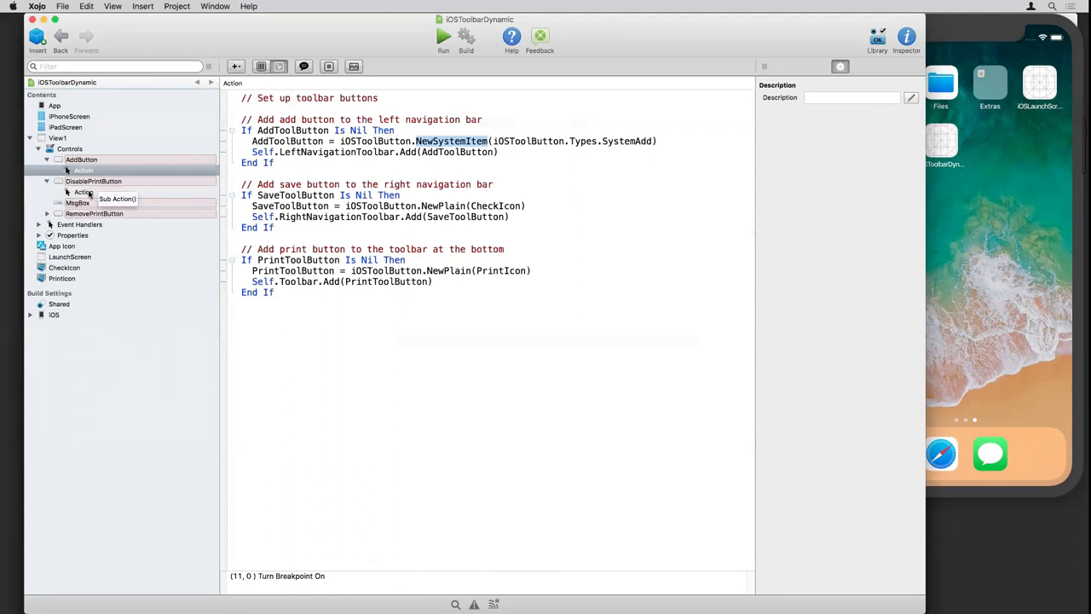
click(84, 192)
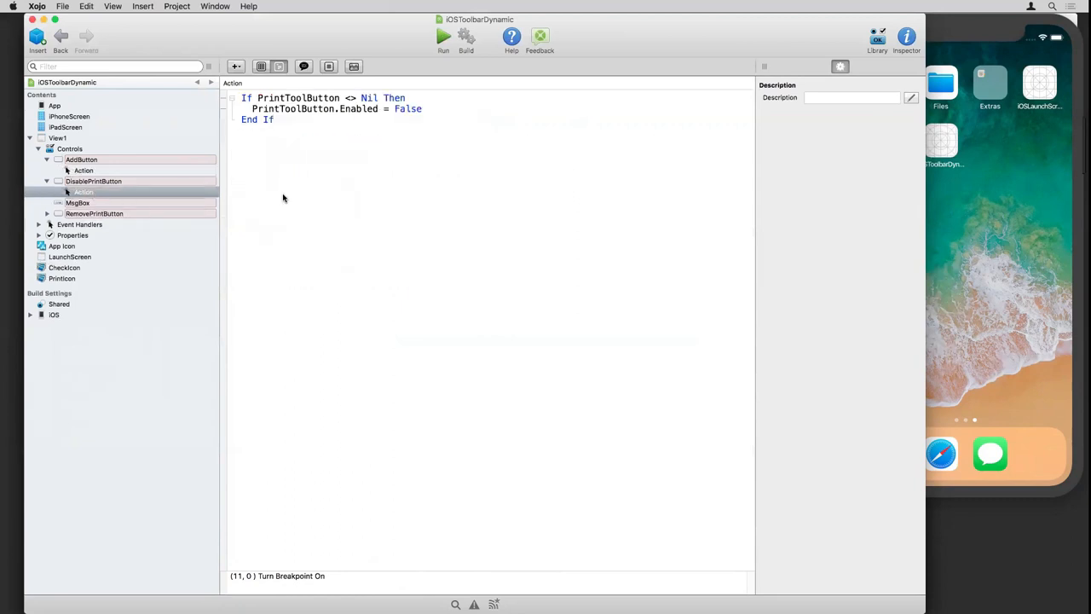
click(341, 110)
click(320, 109)
click(426, 137)
Step: List the view's toolbar button properties, point out Enabled = False, then show RemovePrintButton's Action code
click(39, 235)
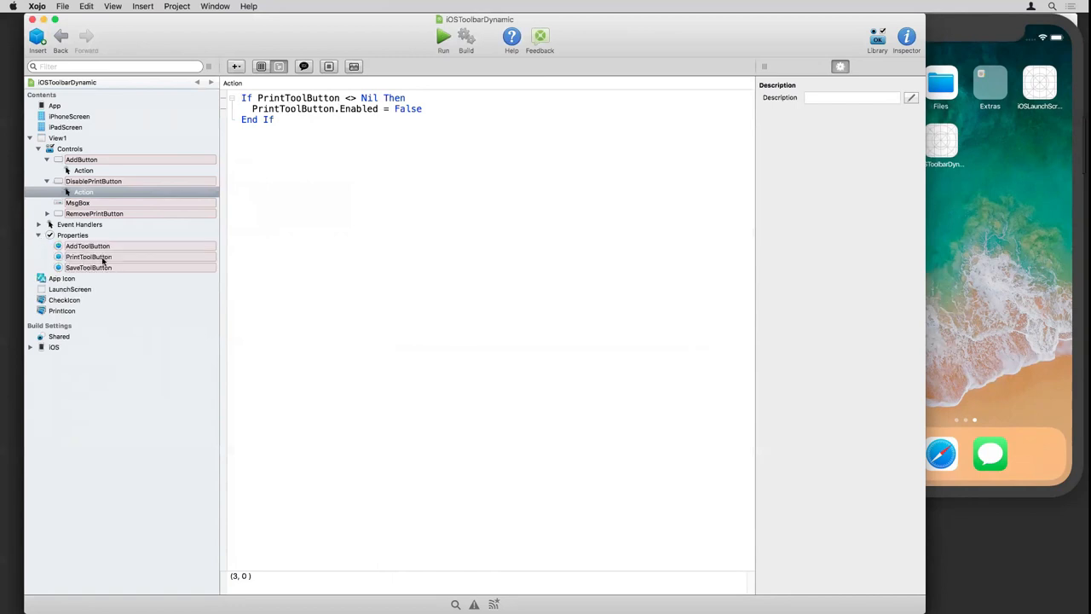
click(367, 109)
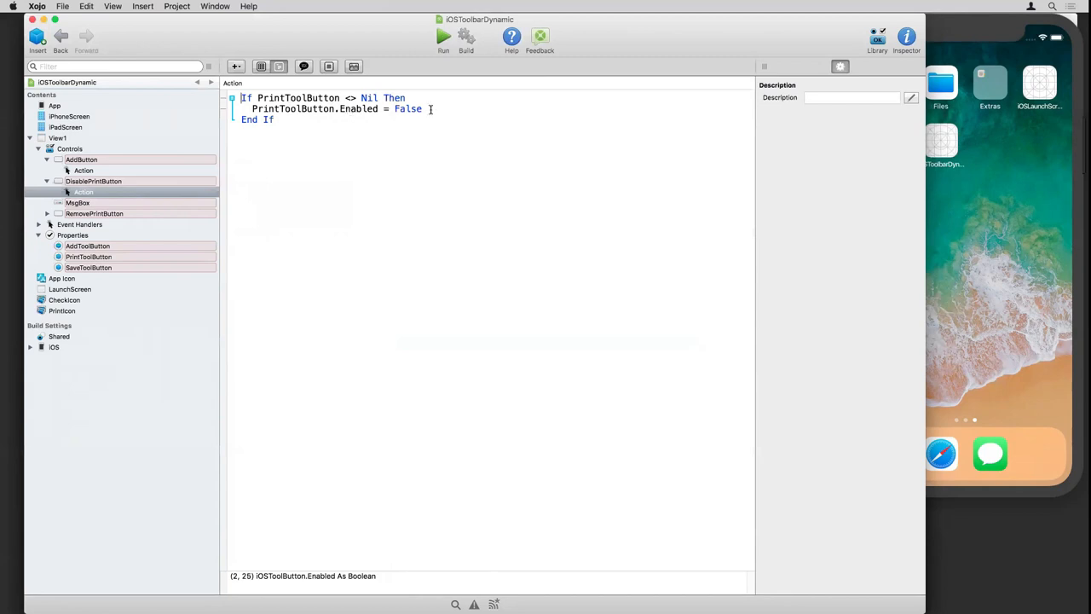
click(403, 109)
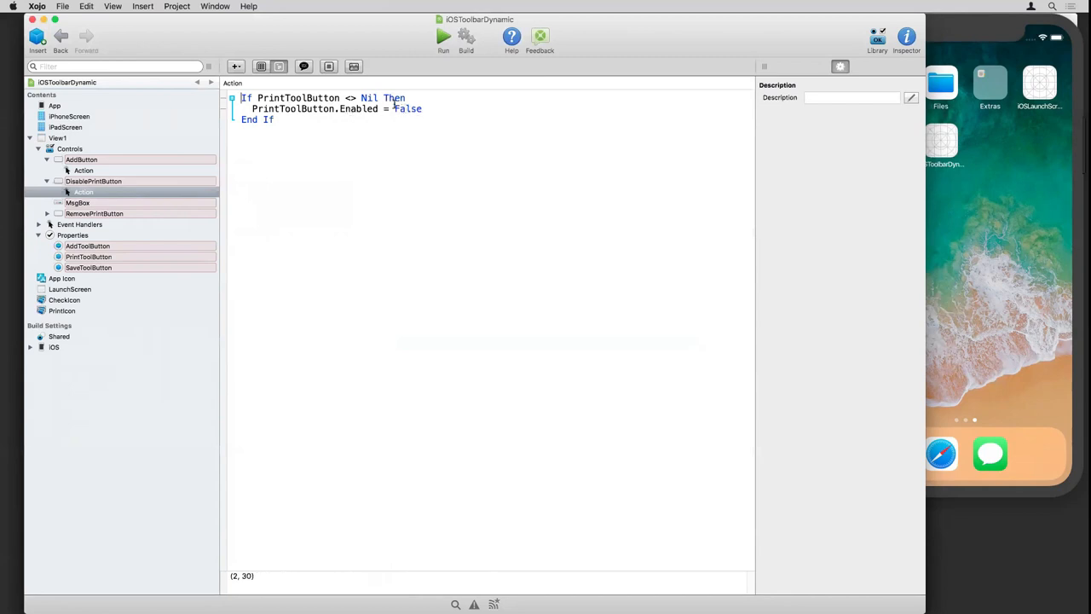
click(376, 109)
click(232, 119)
click(48, 213)
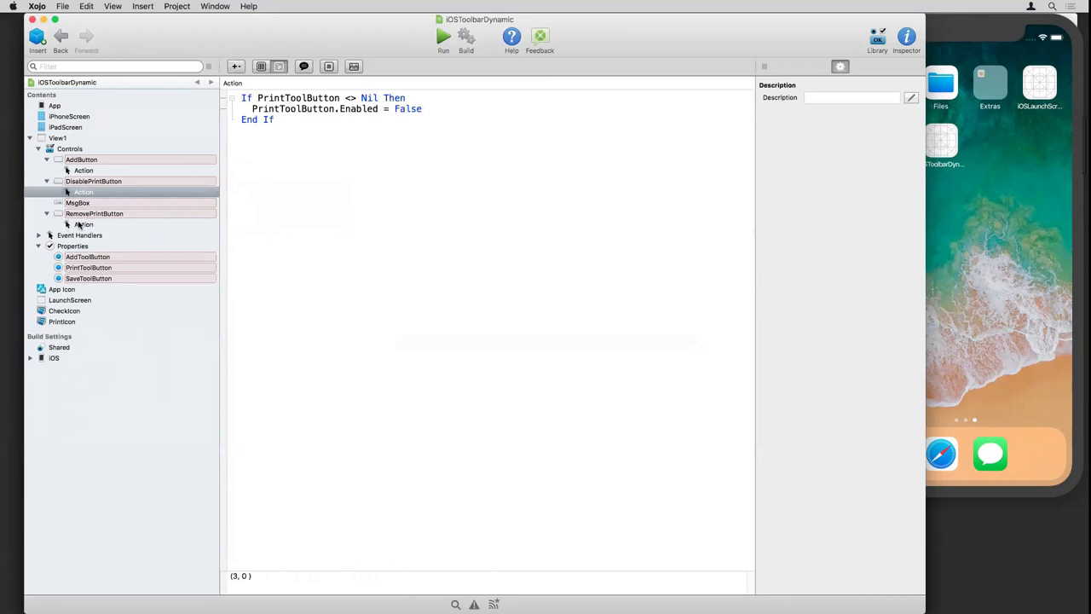
click(85, 223)
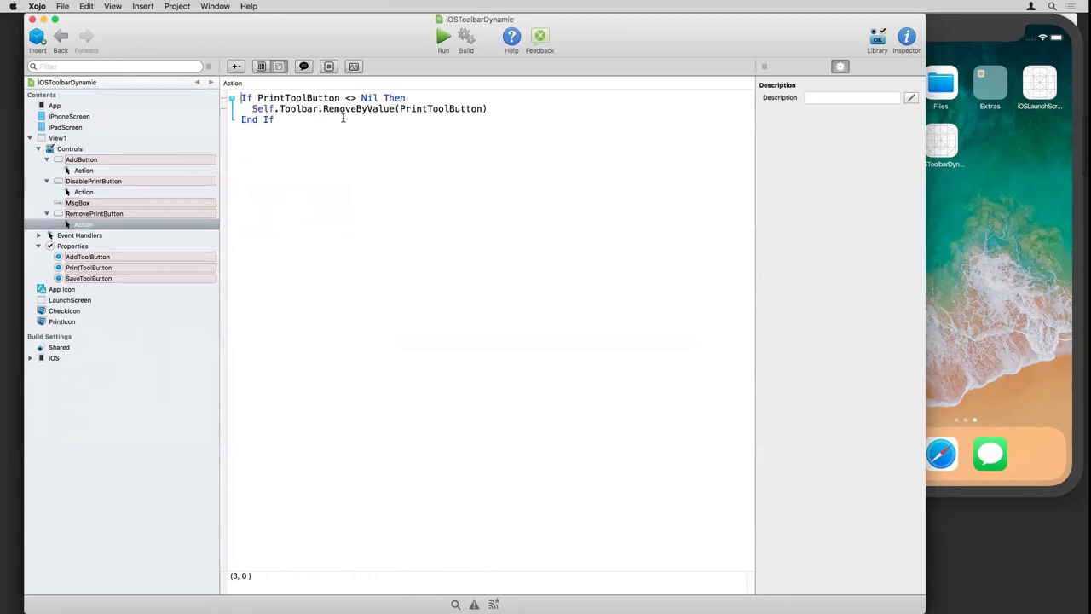
Step: Point out RemoveByValue(PrintToolButton) on the toolbar, then return to View1's layout
click(393, 108)
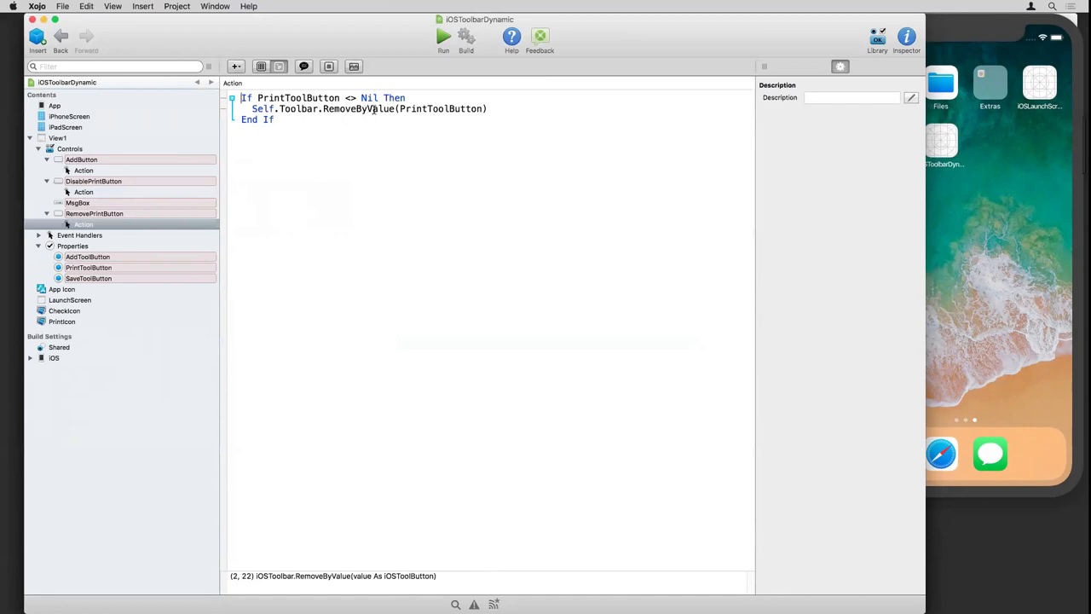
click(350, 108)
click(445, 109)
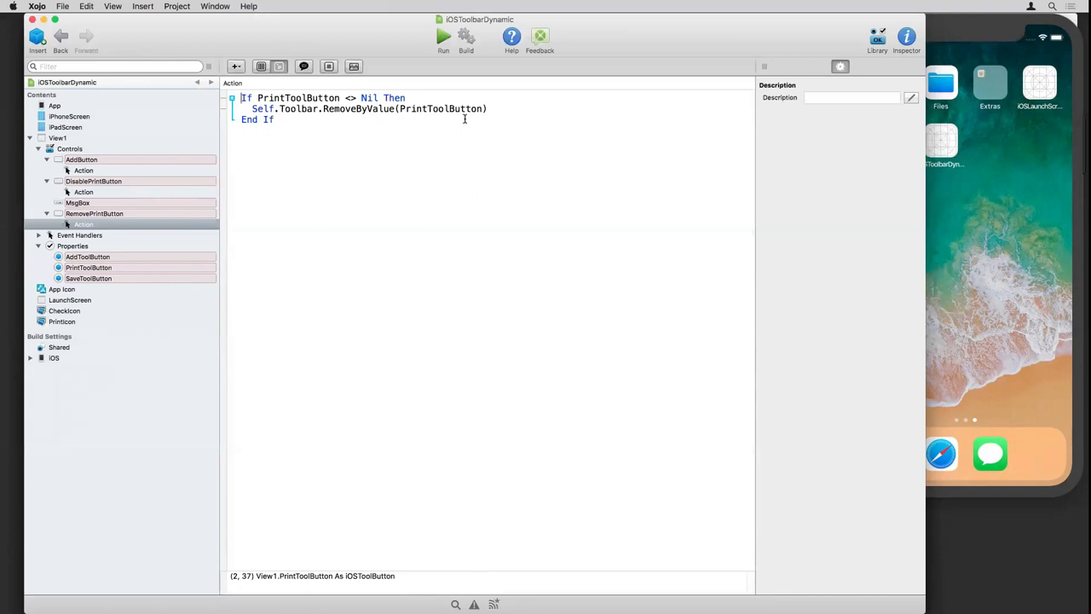
click(398, 145)
click(59, 138)
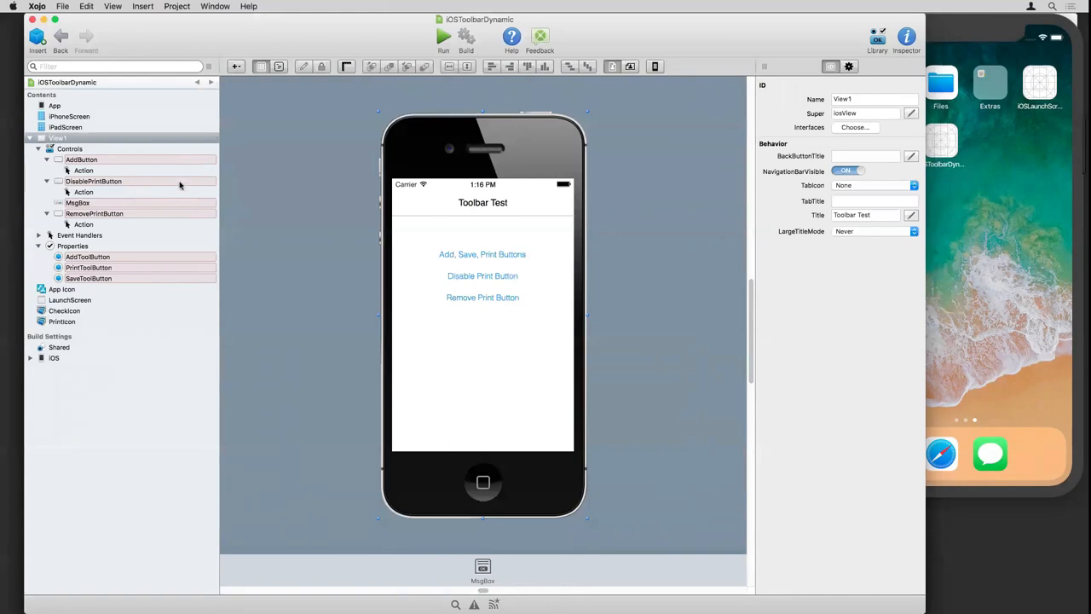
mouse_move(1, 324)
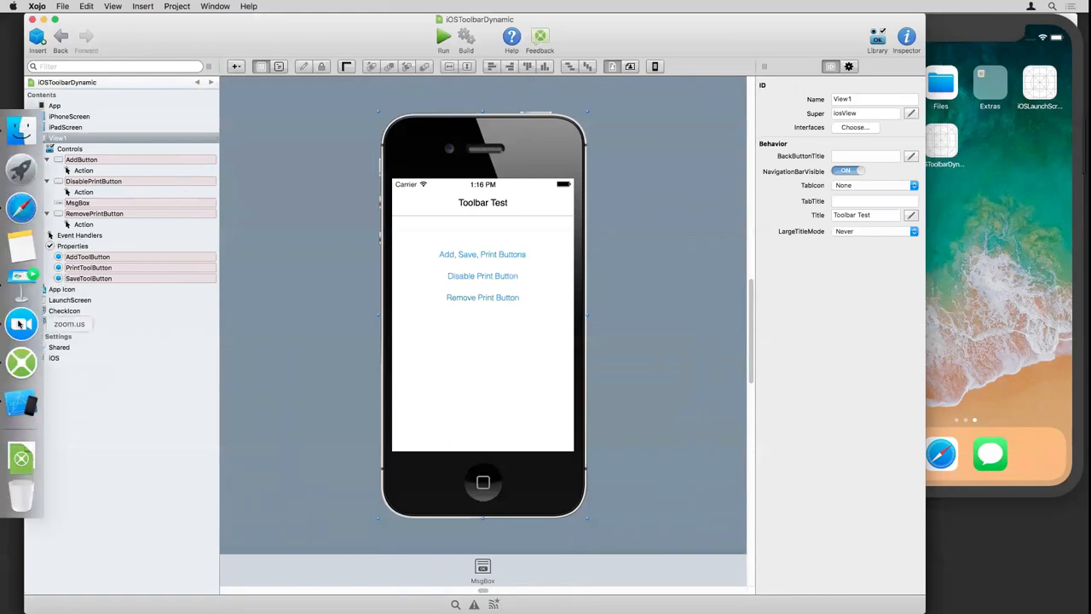
Step: Switch from the simulator to the Keynote slides showing the Demo slide
click(25, 401)
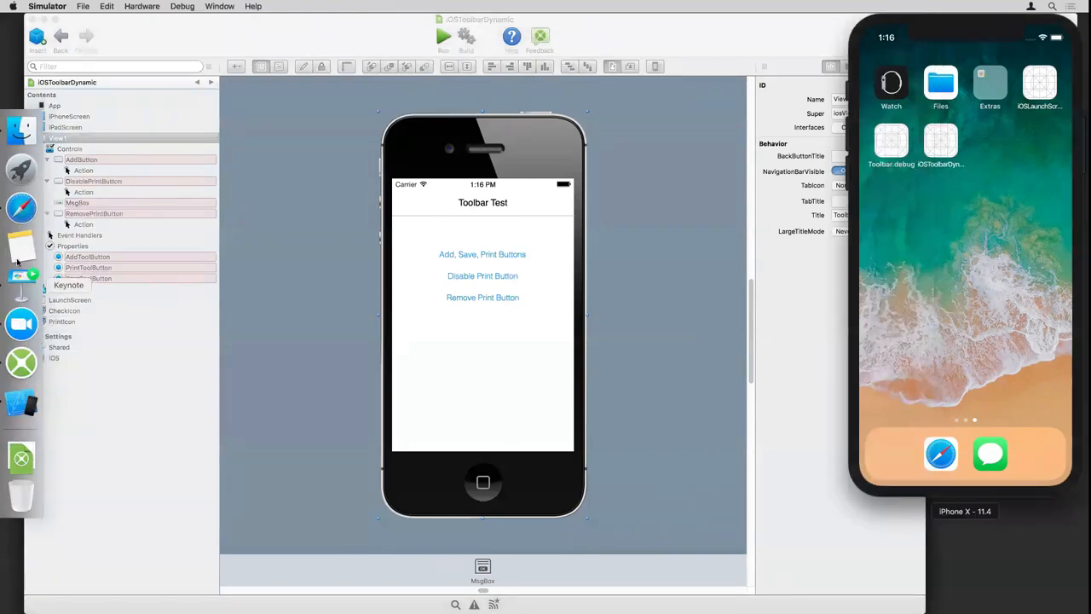
click(19, 276)
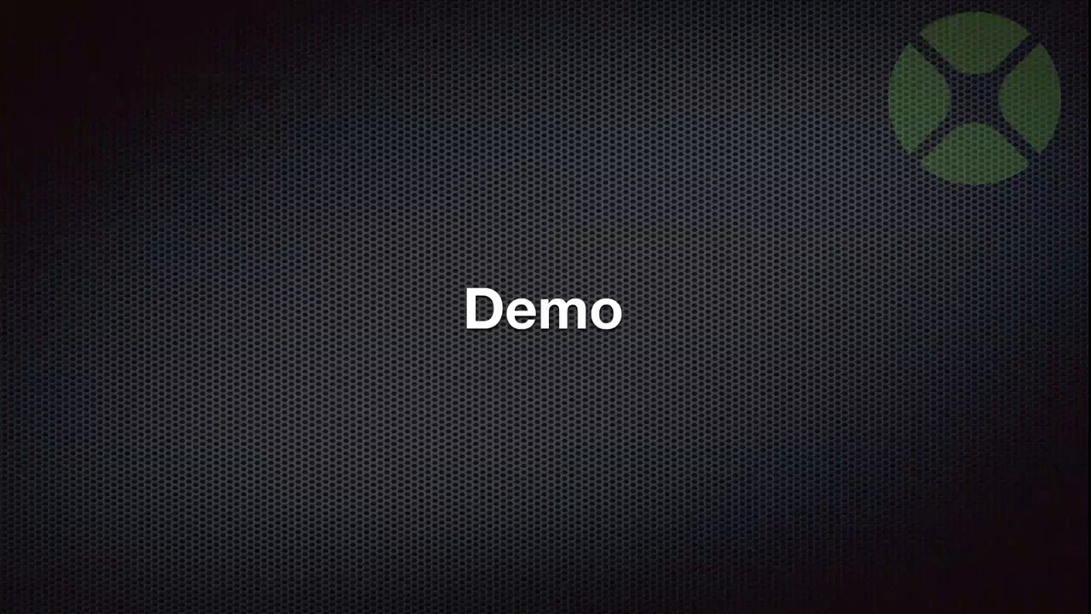